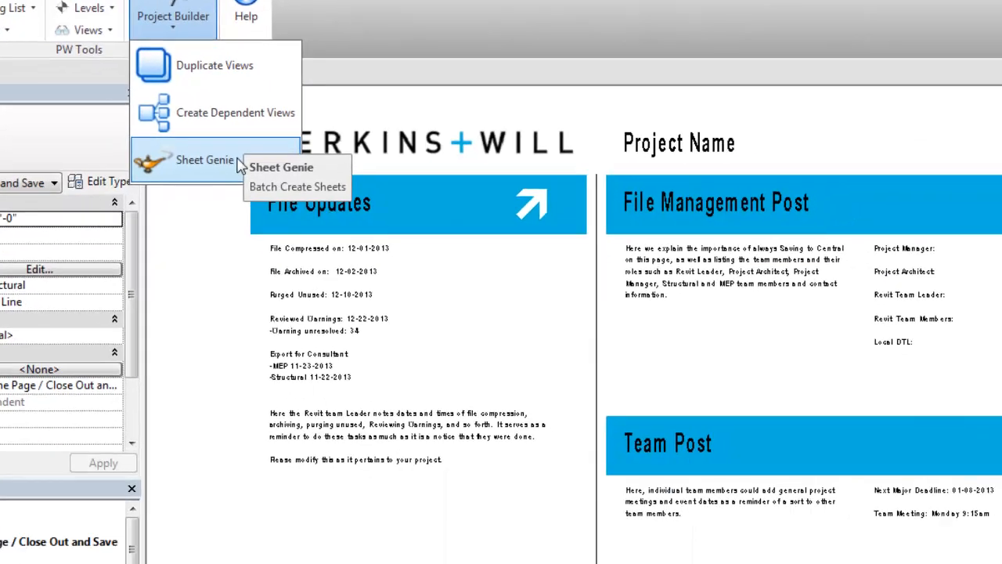
Open the Sheet Genie tool for batch creating sheets and review the available legends and title blocks
click(493, 403)
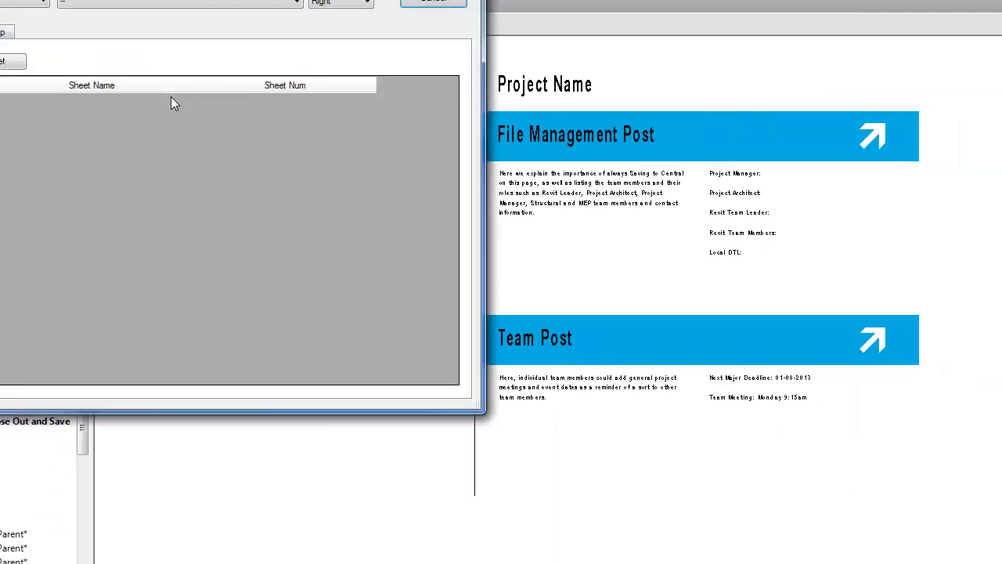
drag(164, 0, 515, 47)
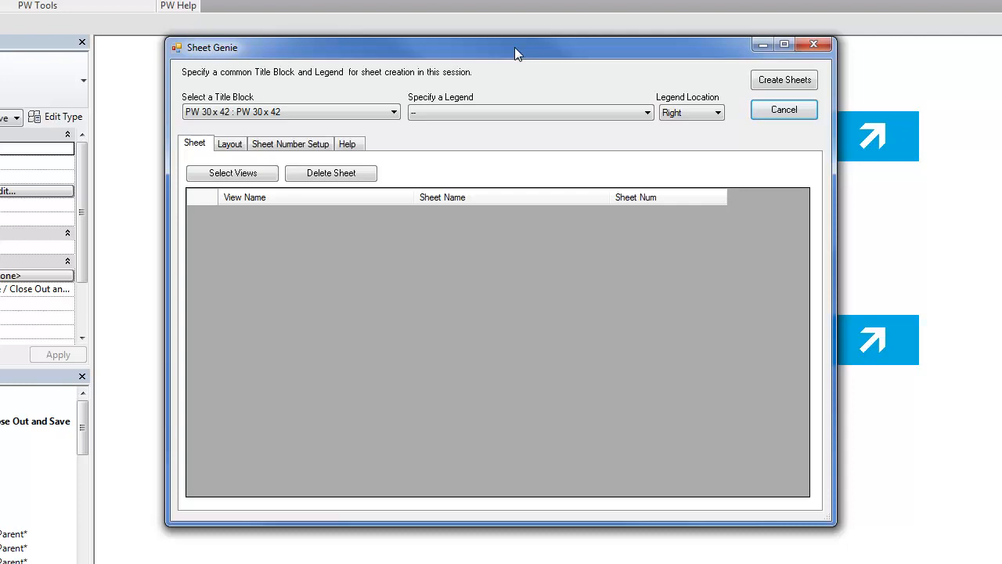
click(542, 112)
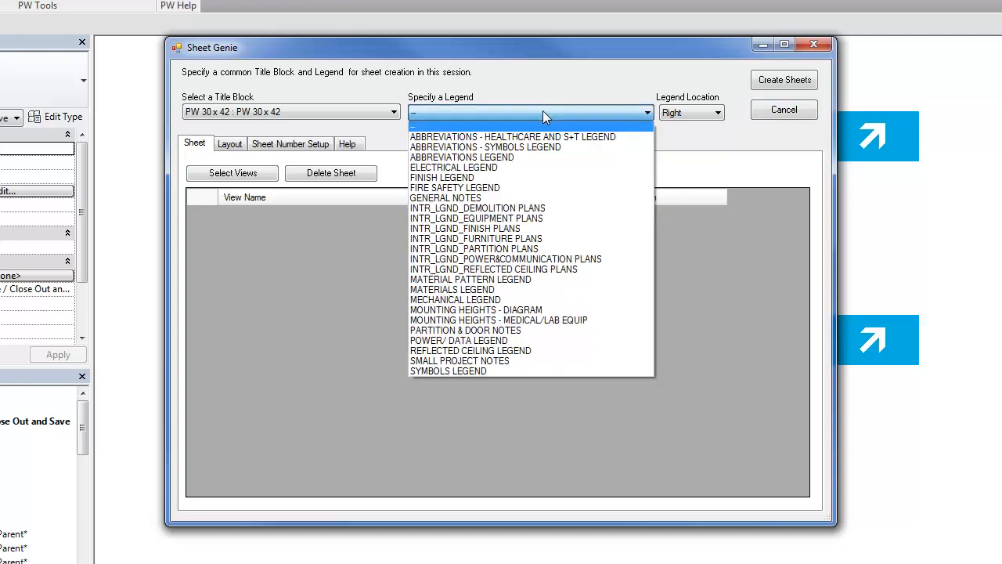
click(543, 110)
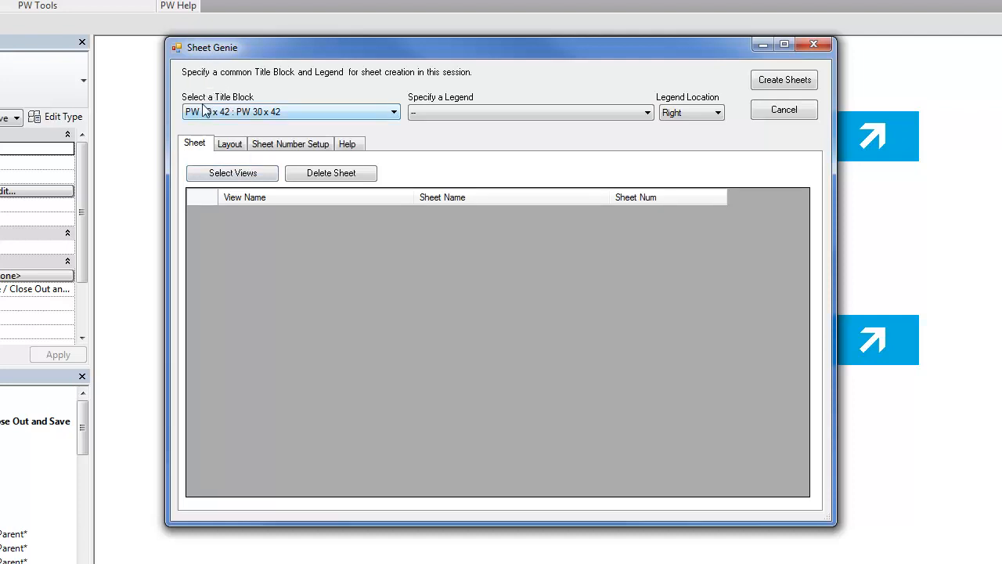
click(393, 114)
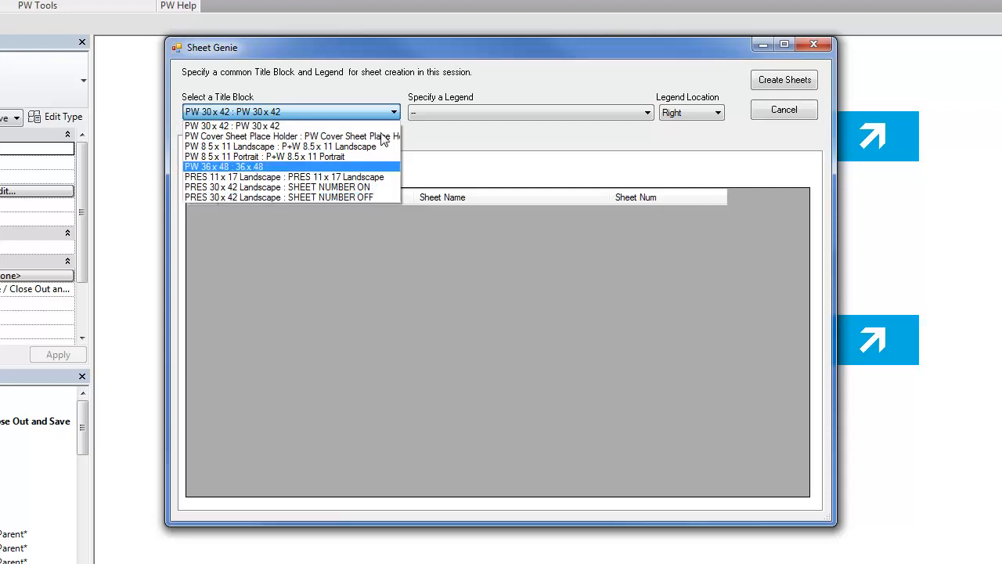
click(395, 98)
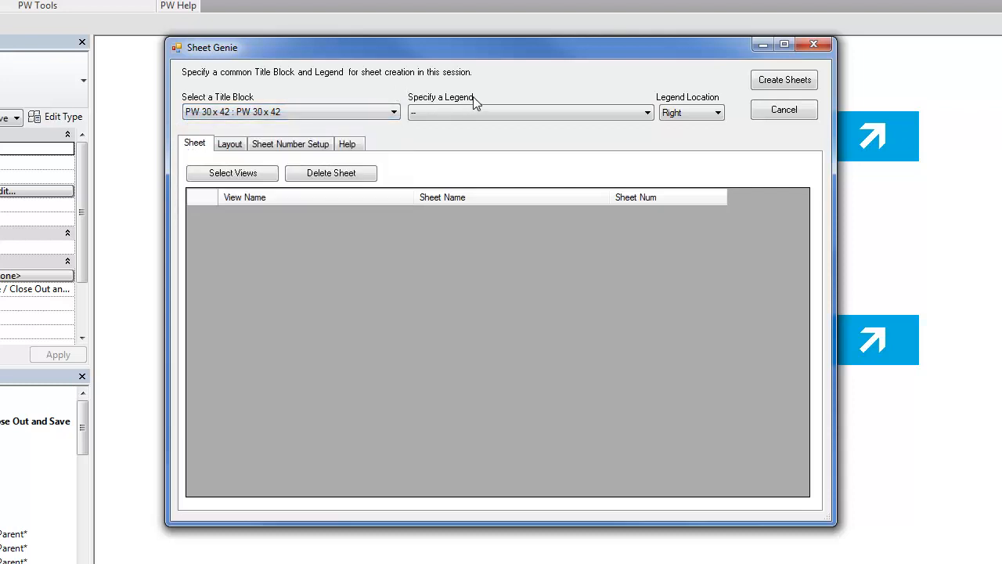
Specify FINISH LEGEND as the common legend for the sheets, with its location set to Right
click(645, 113)
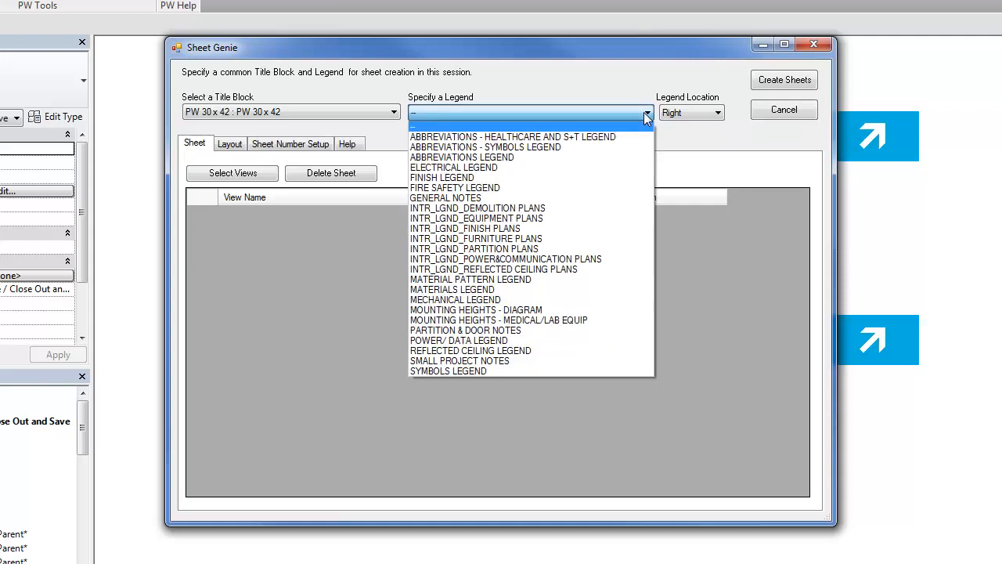
click(532, 183)
click(712, 114)
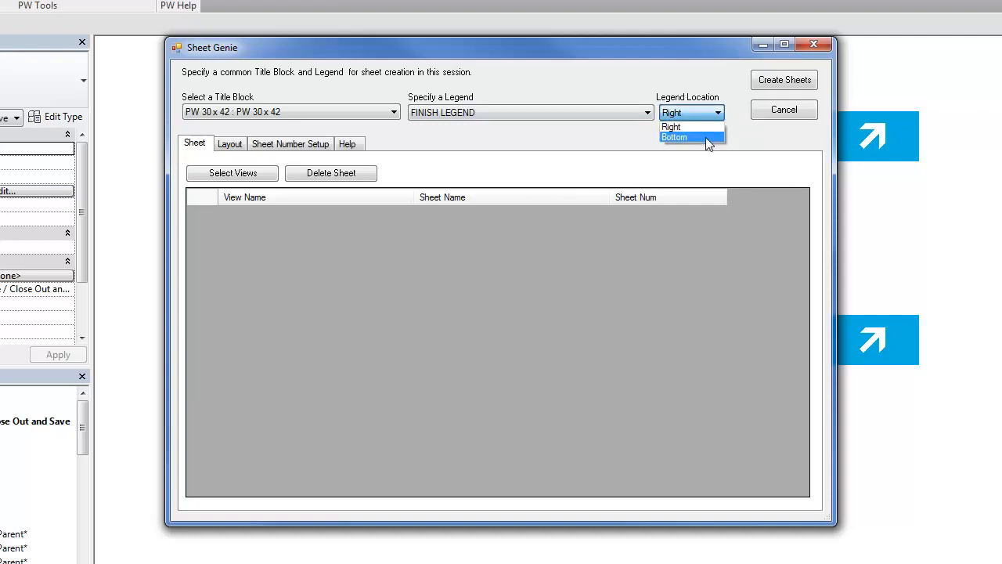
click(700, 127)
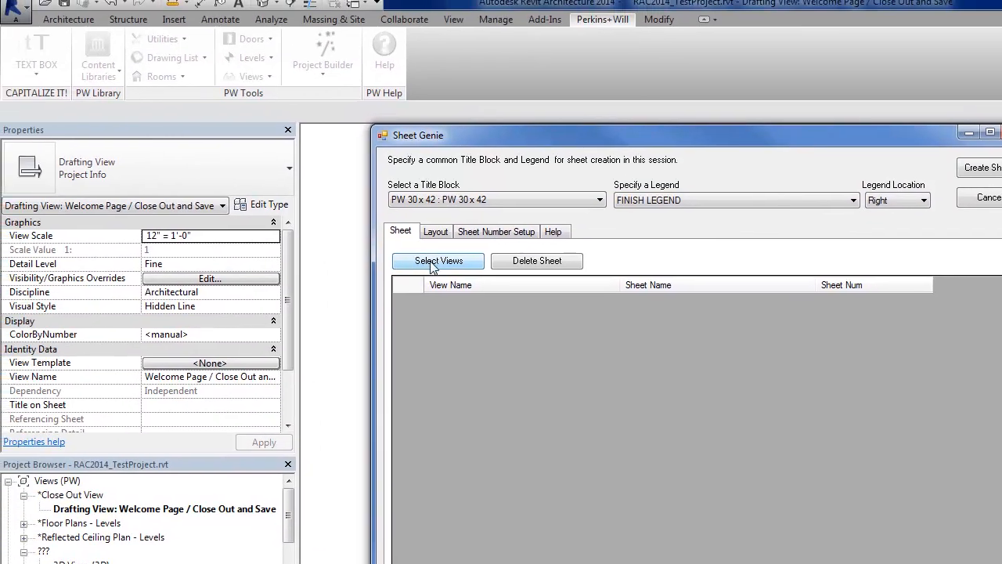
Open the selection of views for the new sheets and filter the view list by "fin"
click(226, 177)
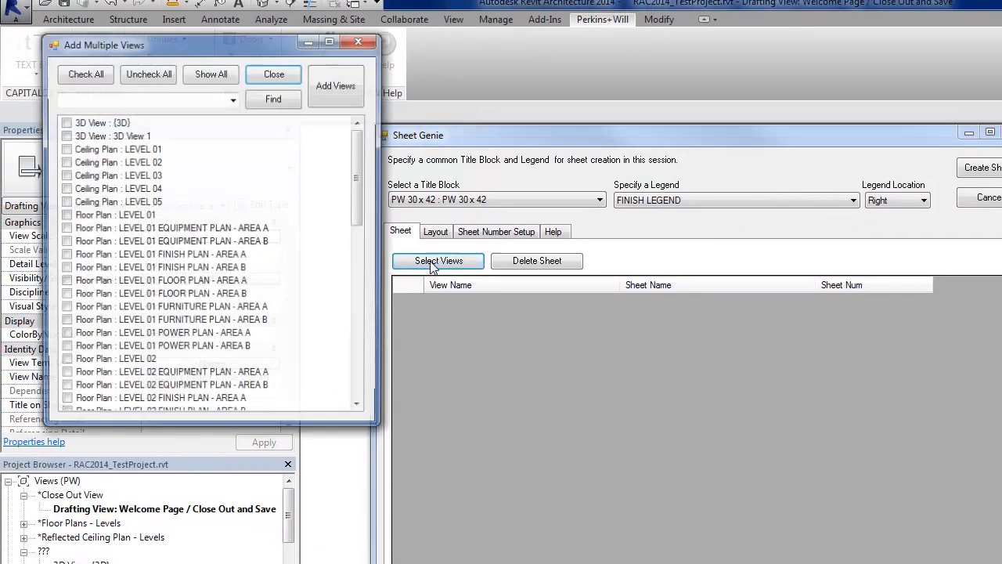
drag(251, 41, 617, 128)
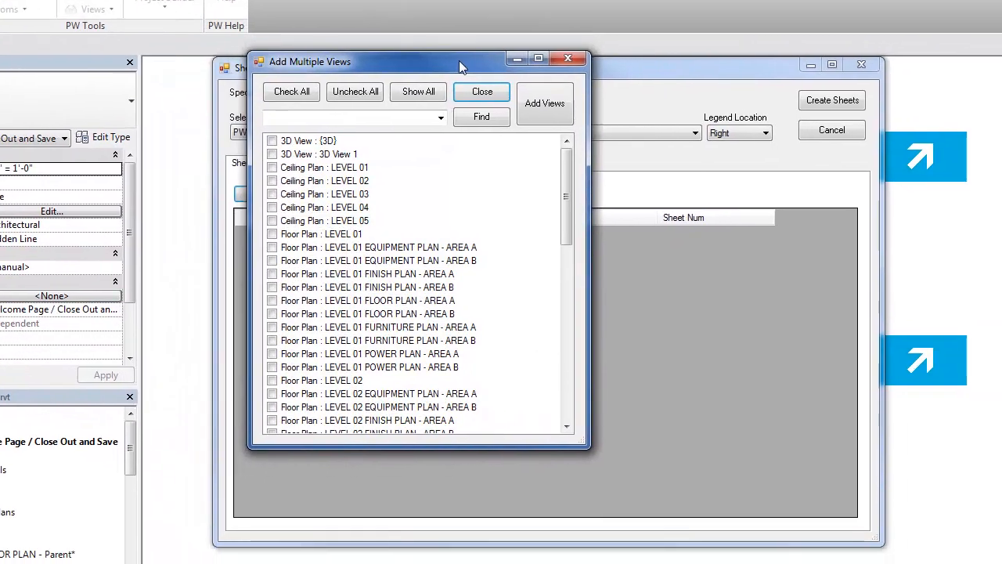
drag(459, 60, 521, 75)
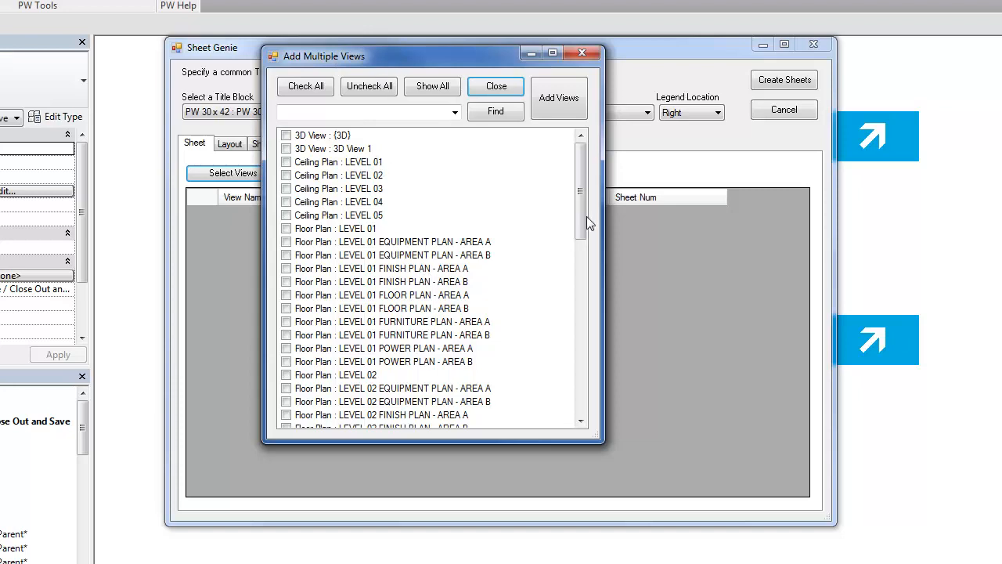
drag(577, 210, 580, 281)
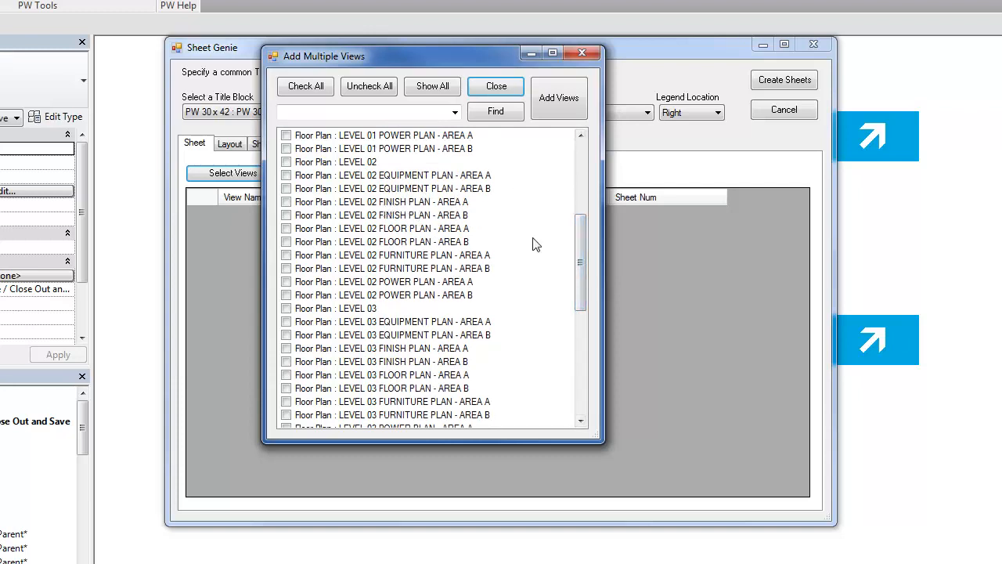
drag(580, 253, 546, 153)
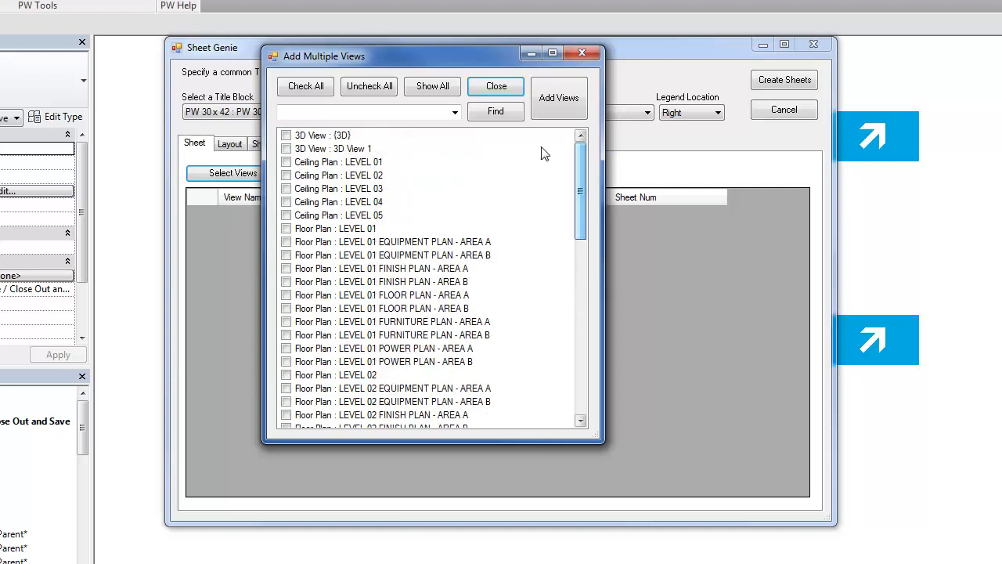
click(389, 111)
text(fin)
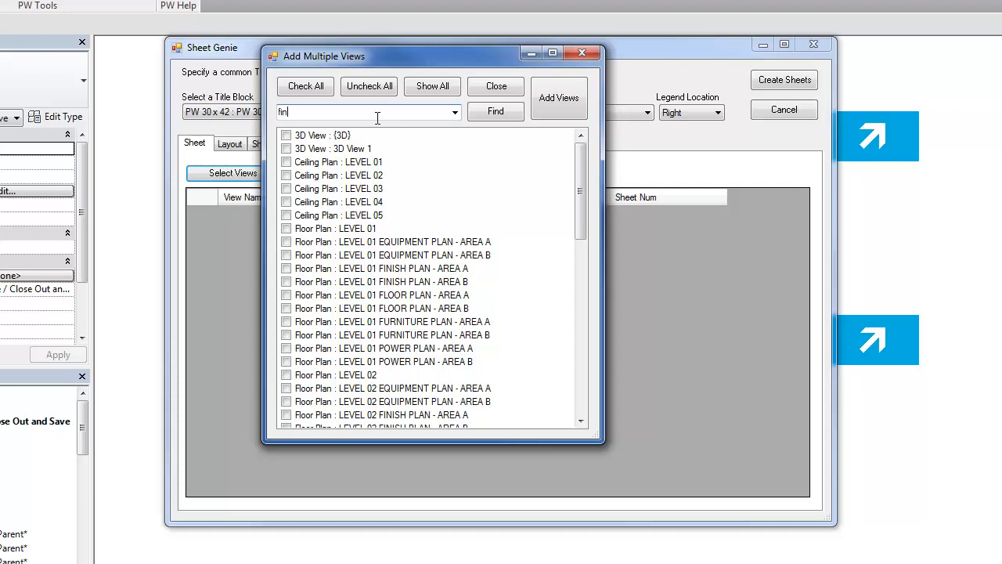
click(495, 112)
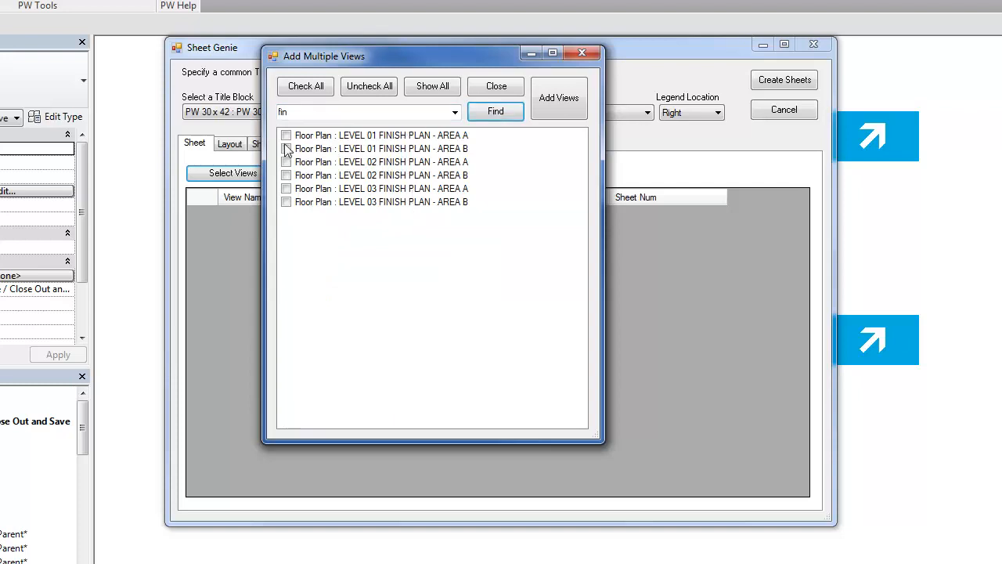
Check the Area A and Area B finish plans of levels 01, 02 and 03 and add these views as sheets
click(354, 139)
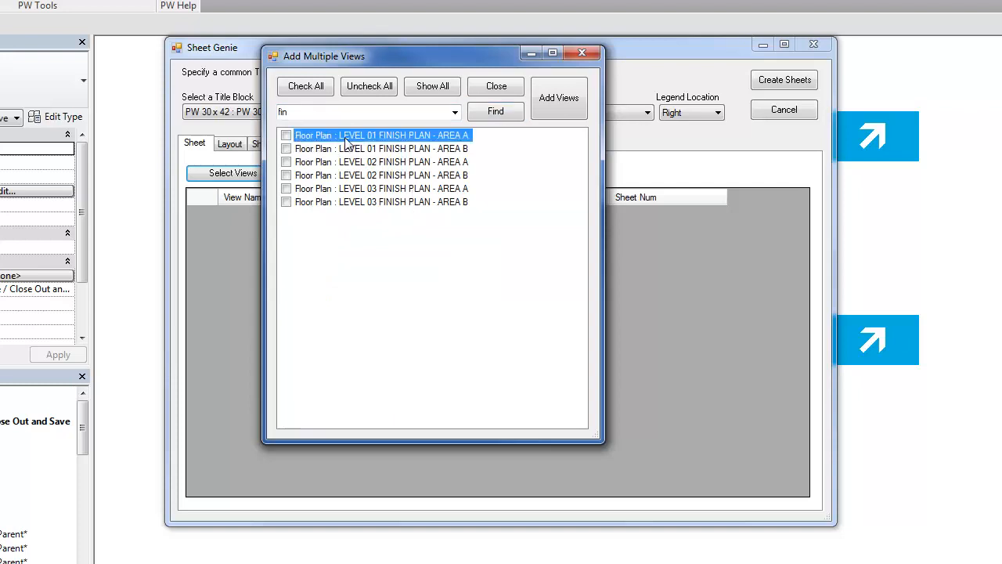
click(287, 135)
click(286, 149)
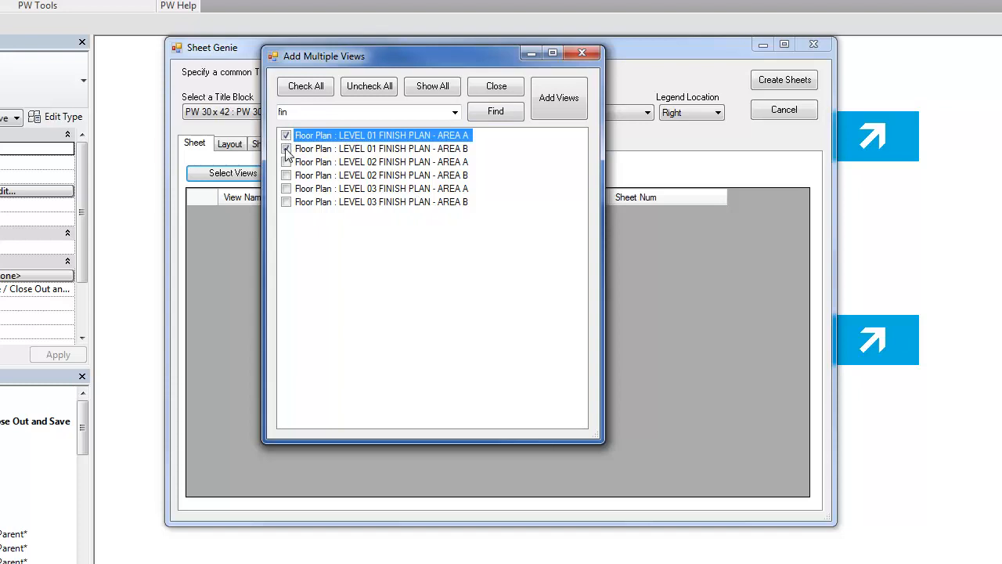
shift+click(383, 205)
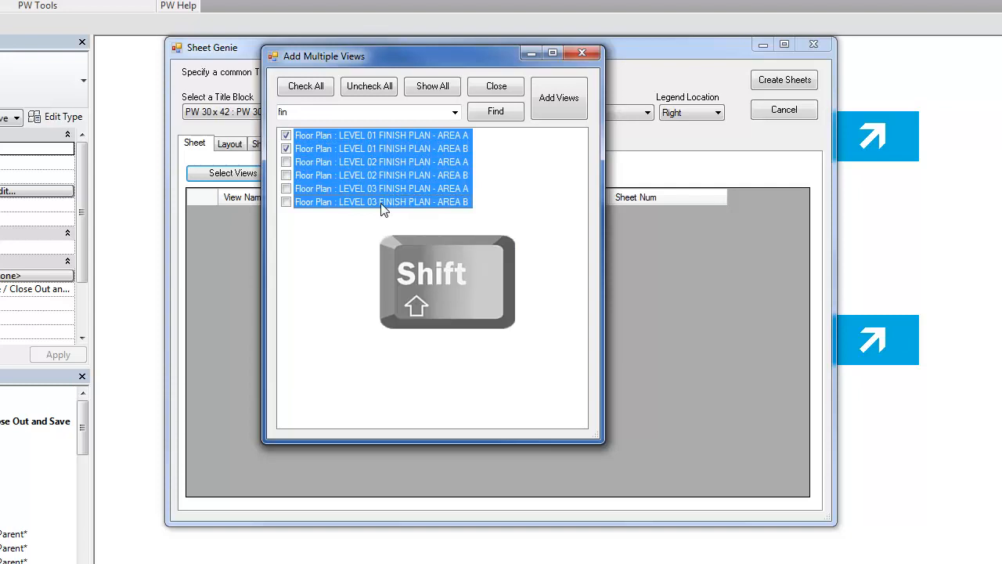
shift+click(287, 162)
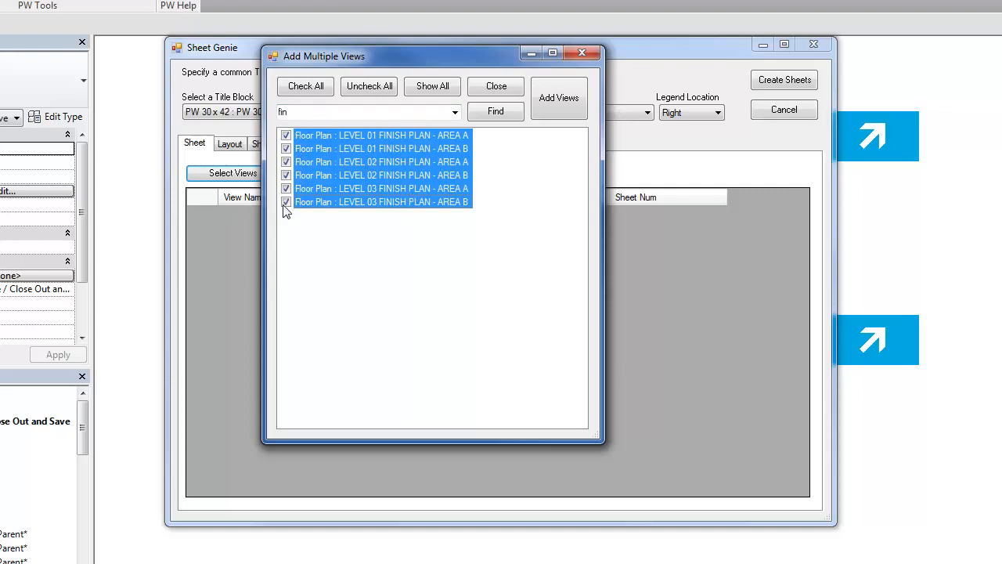
click(565, 104)
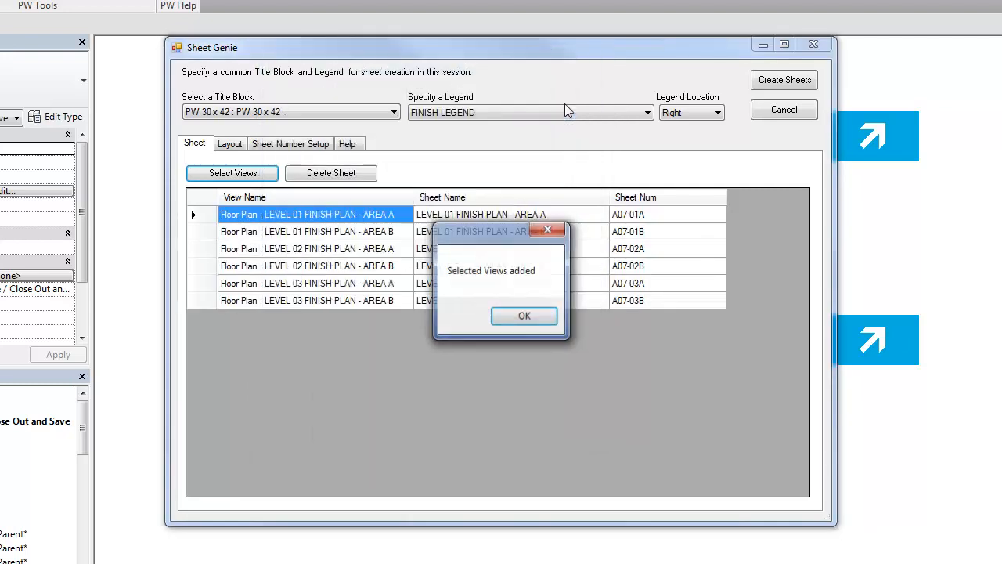
click(537, 327)
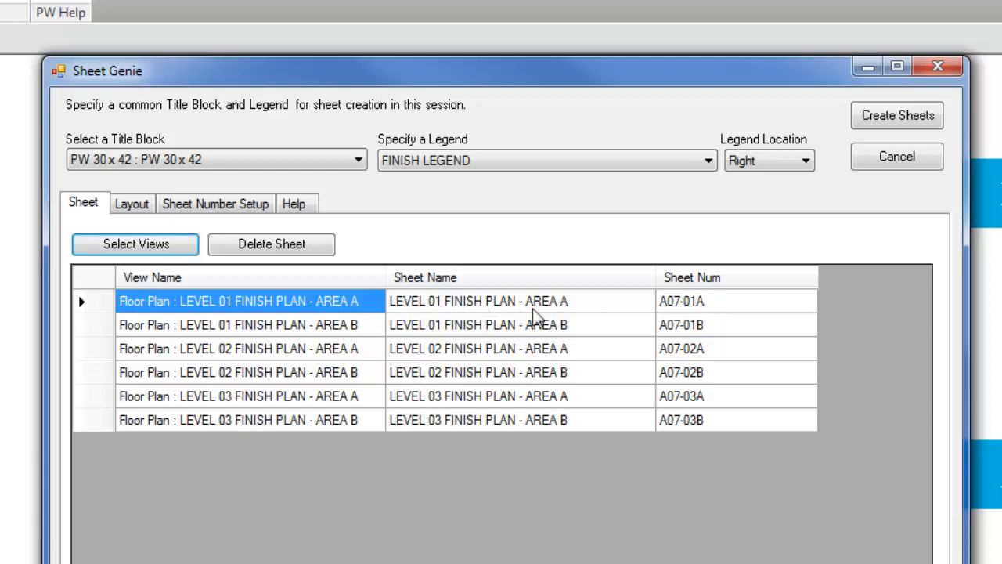
Compare the first sheet's number with the Finish group's code in the sheet number setup
double_click(750, 300)
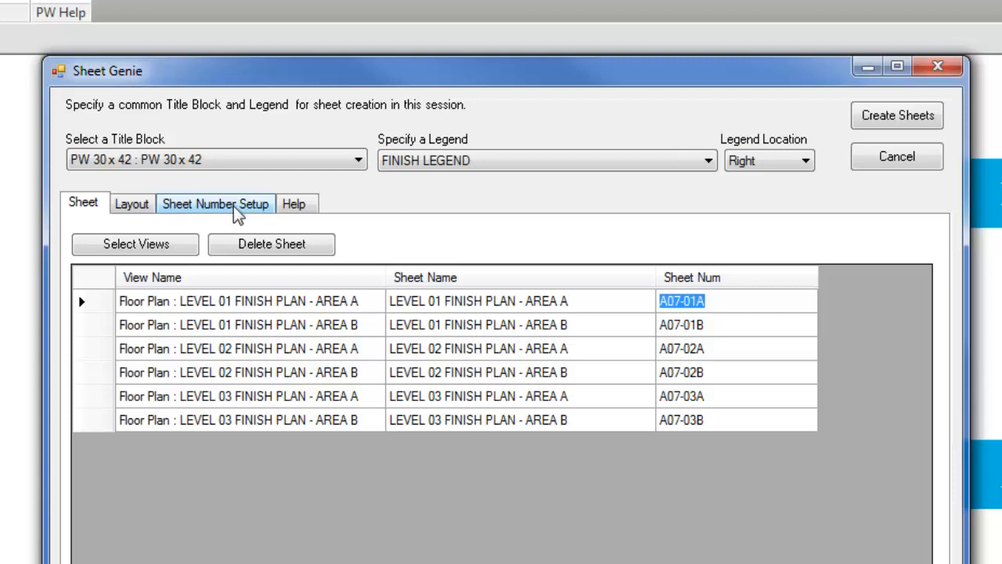
click(237, 209)
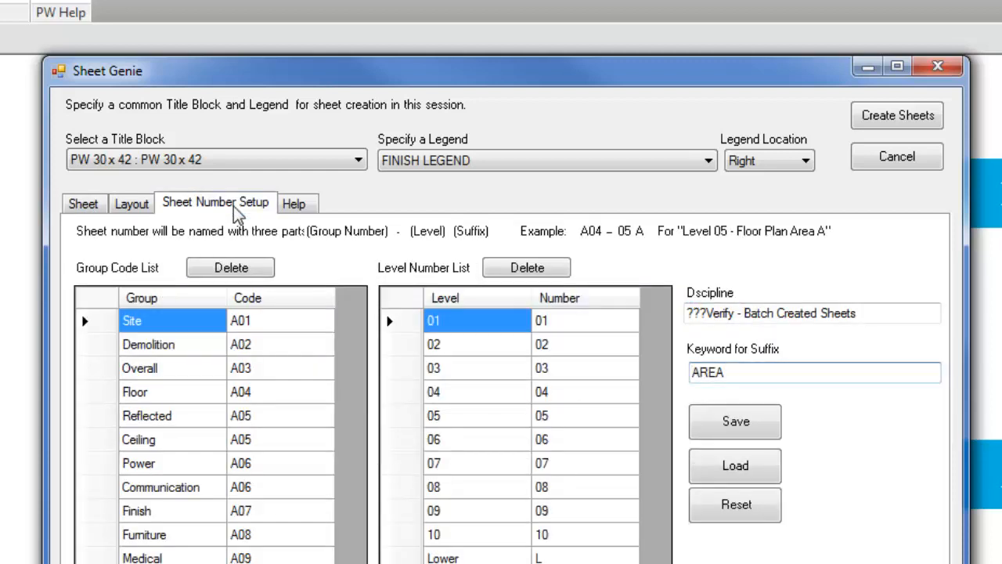
click(77, 213)
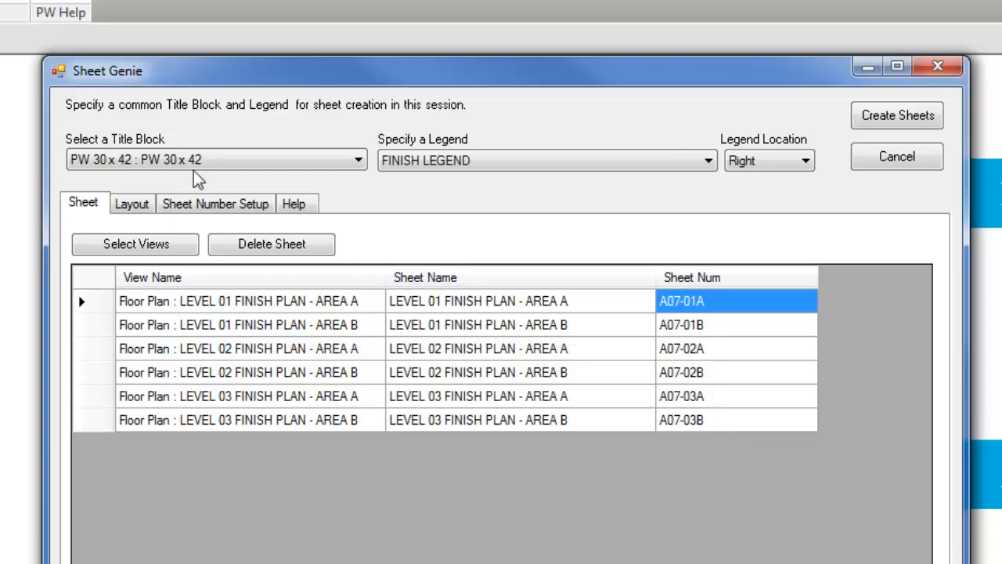
click(213, 205)
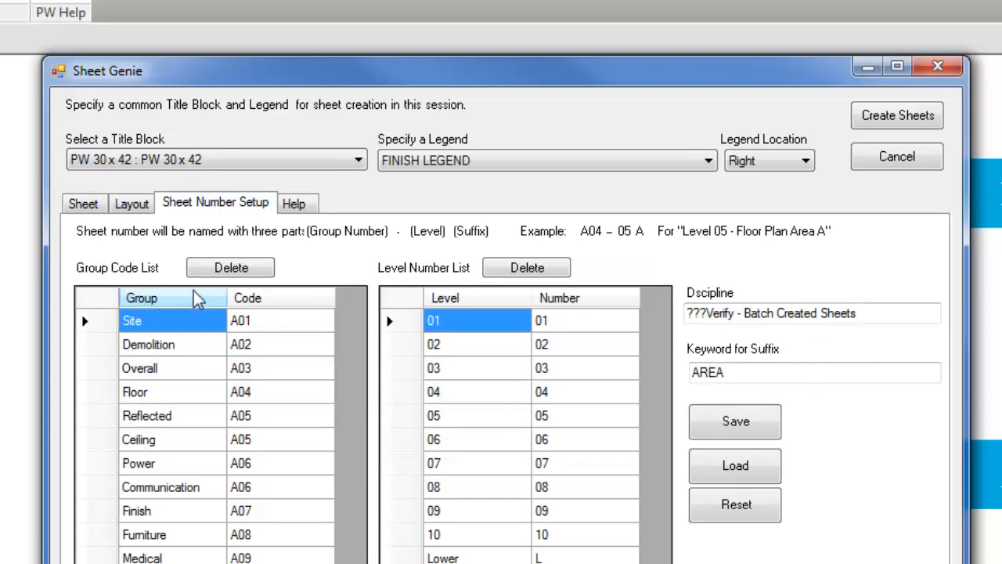
double_click(194, 512)
double_click(275, 511)
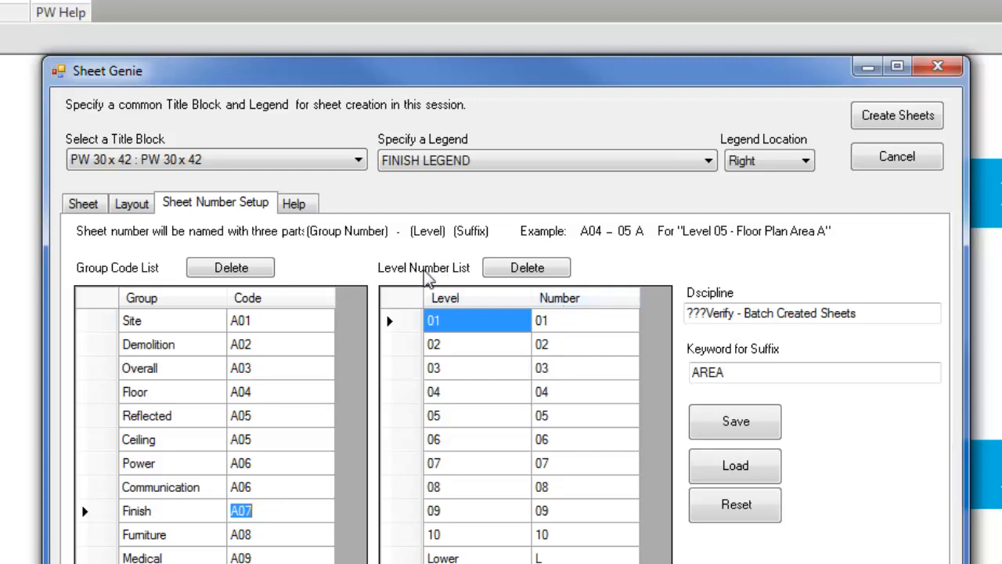
Examine the level names and their matching numbers in the Level Number List
click(479, 349)
click(484, 373)
click(483, 395)
click(484, 419)
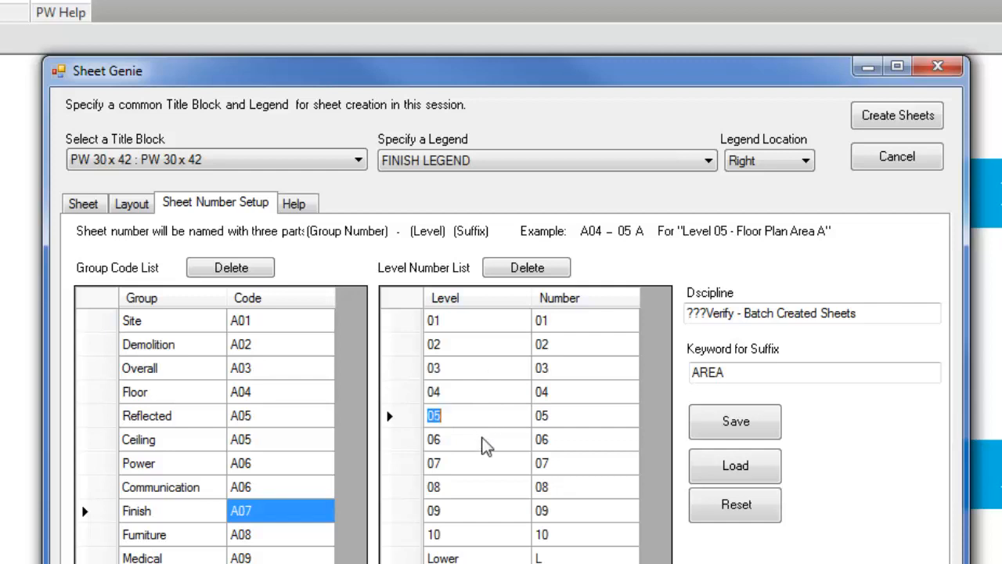
click(483, 442)
click(483, 465)
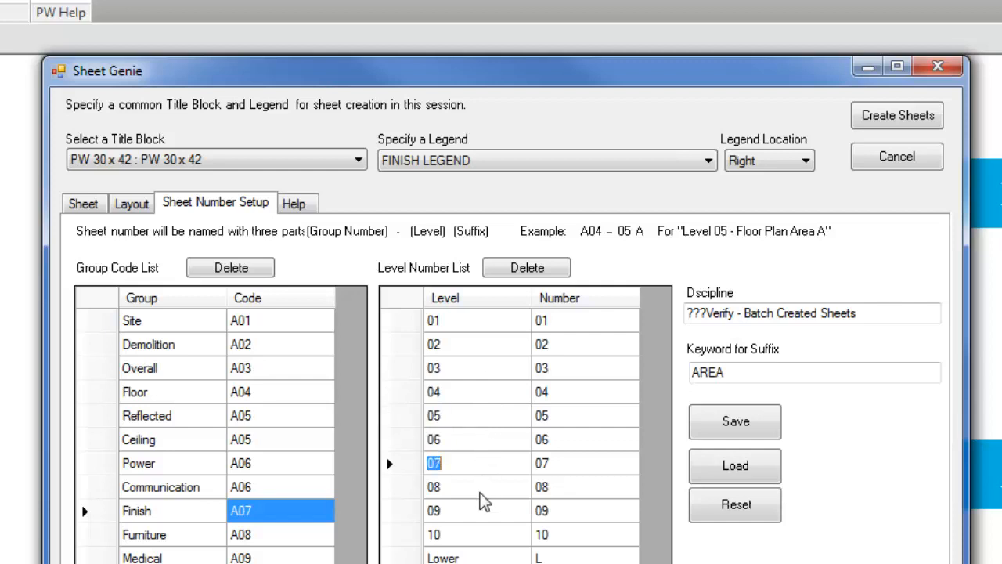
click(482, 489)
click(588, 322)
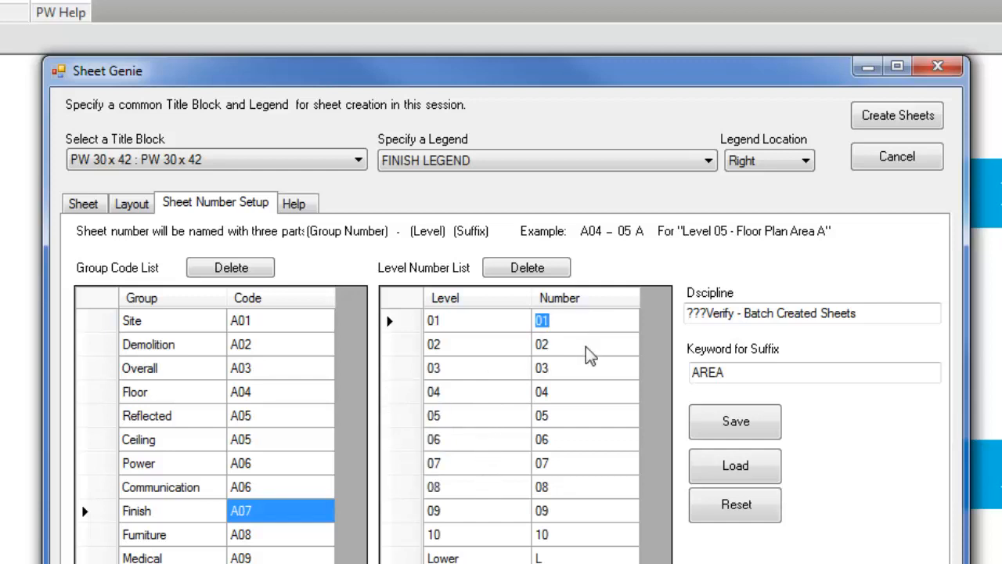
click(588, 346)
click(588, 370)
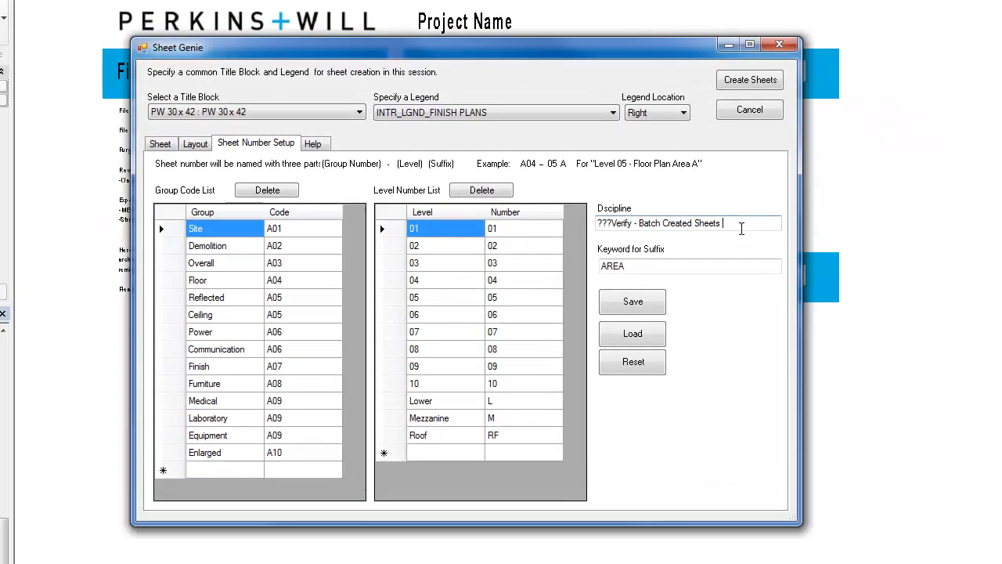
Examine the discipline value and the purpose of the suffix keyword in the sheet number setup
click(678, 293)
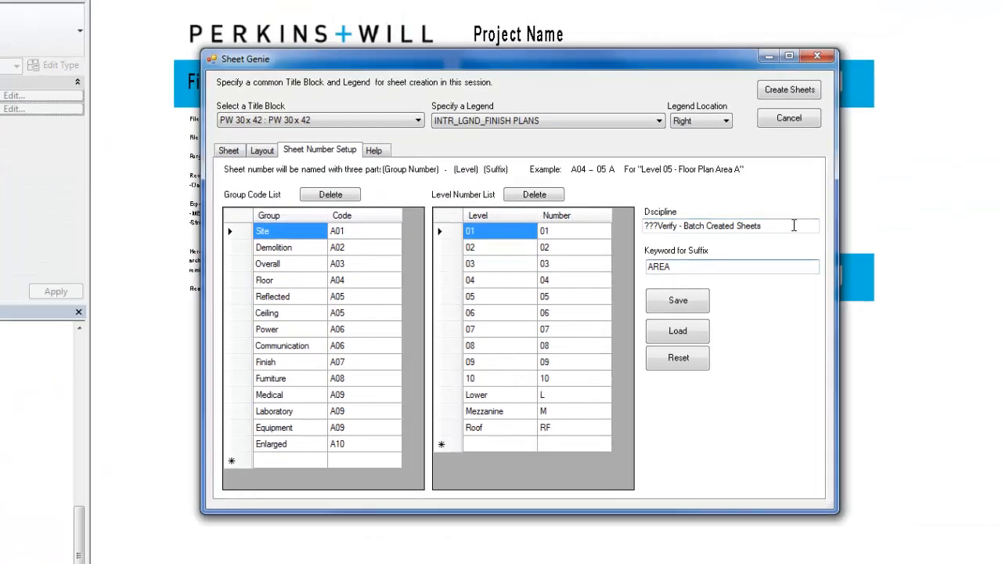
drag(794, 224, 477, 288)
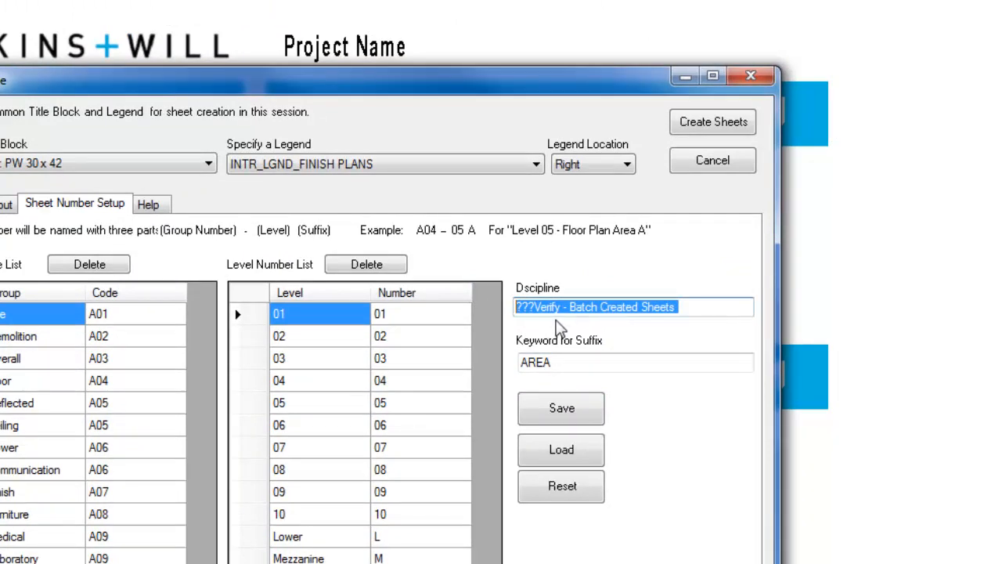
click(697, 307)
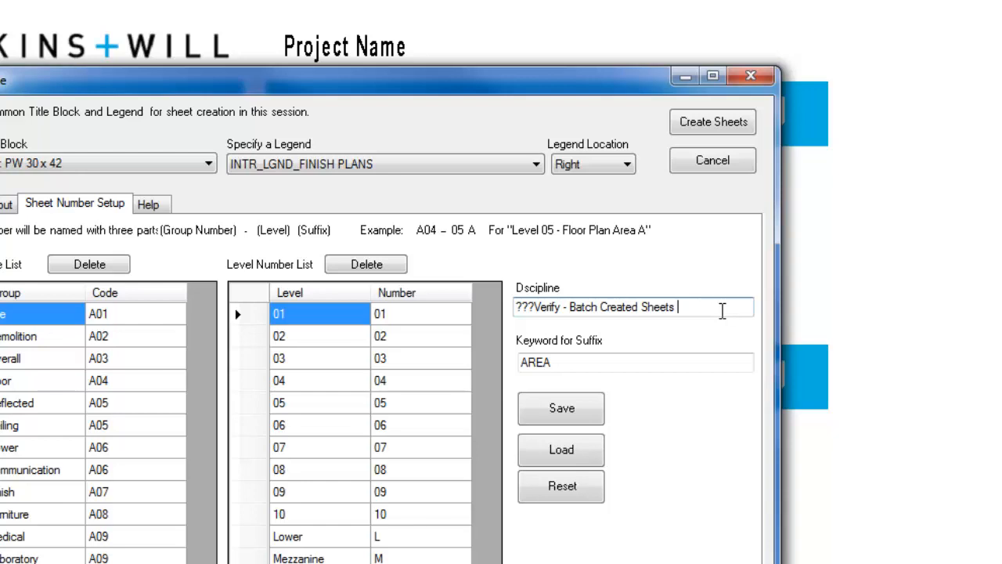
mouse_move(590, 359)
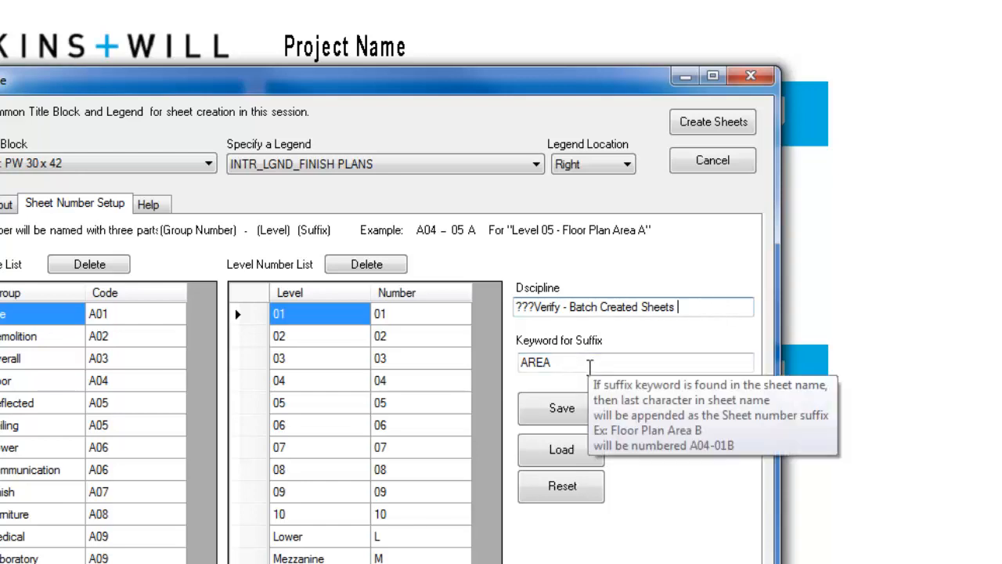
Examine the AREA suffix keyword and the group codes, including Furniture, in the sheet number setup
click(640, 362)
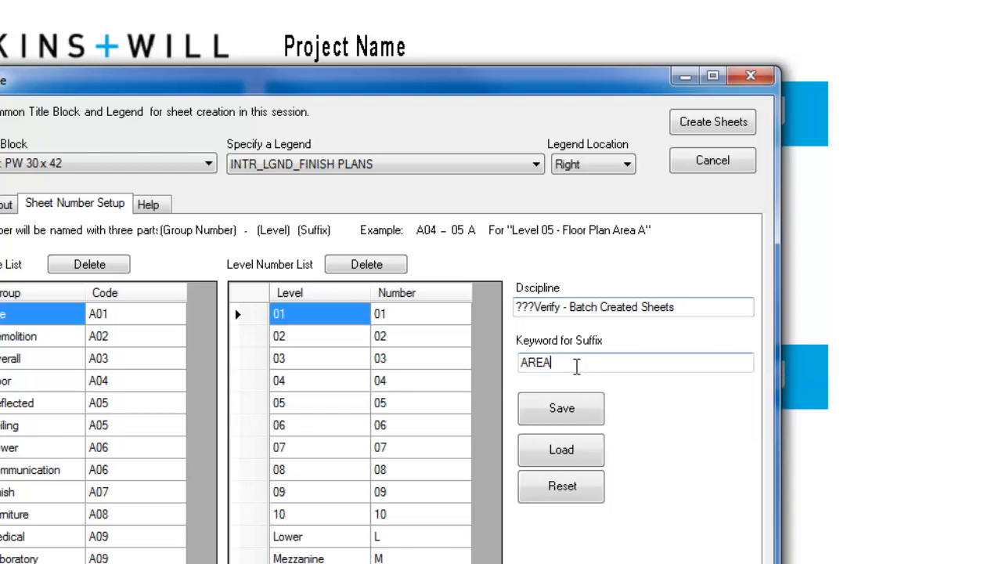
drag(640, 363, 507, 360)
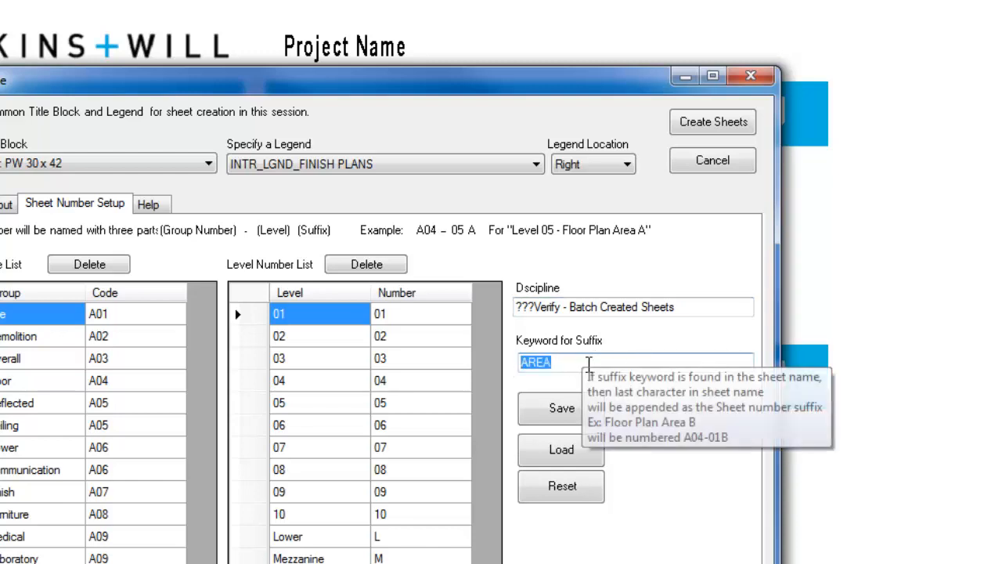
click(591, 364)
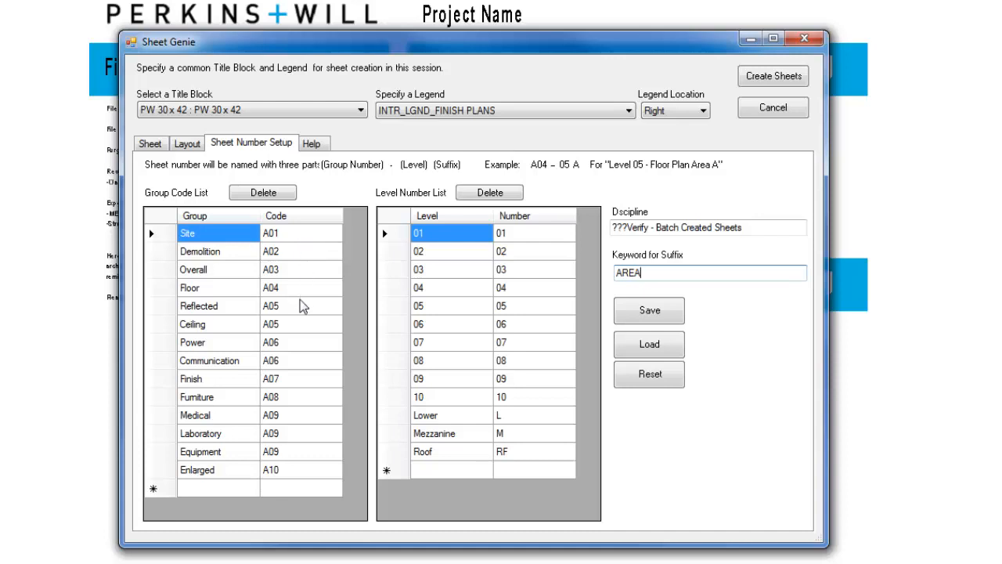
click(302, 350)
click(309, 403)
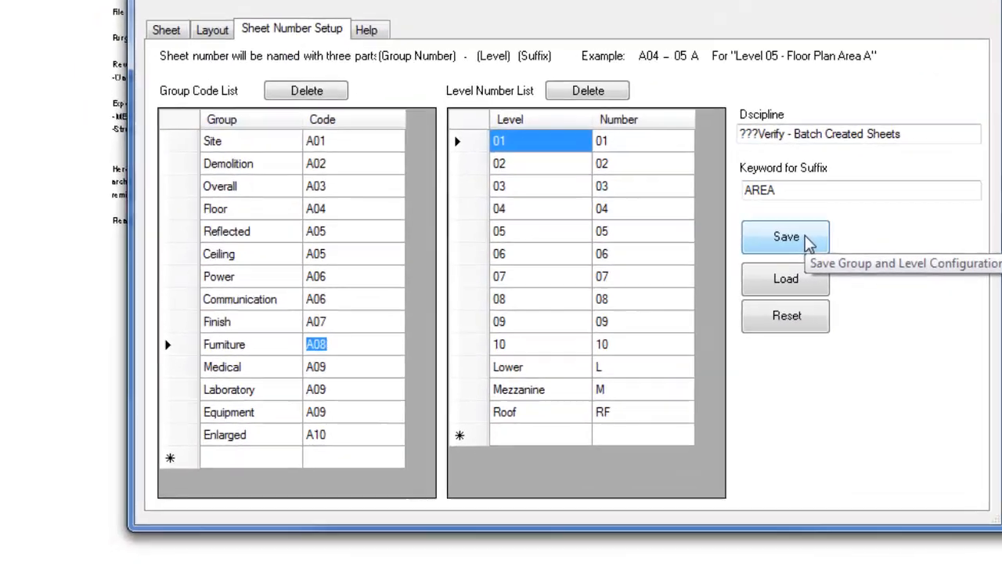
Look at the save and load dialogs for the group and level configuration file, cancelling both
click(665, 312)
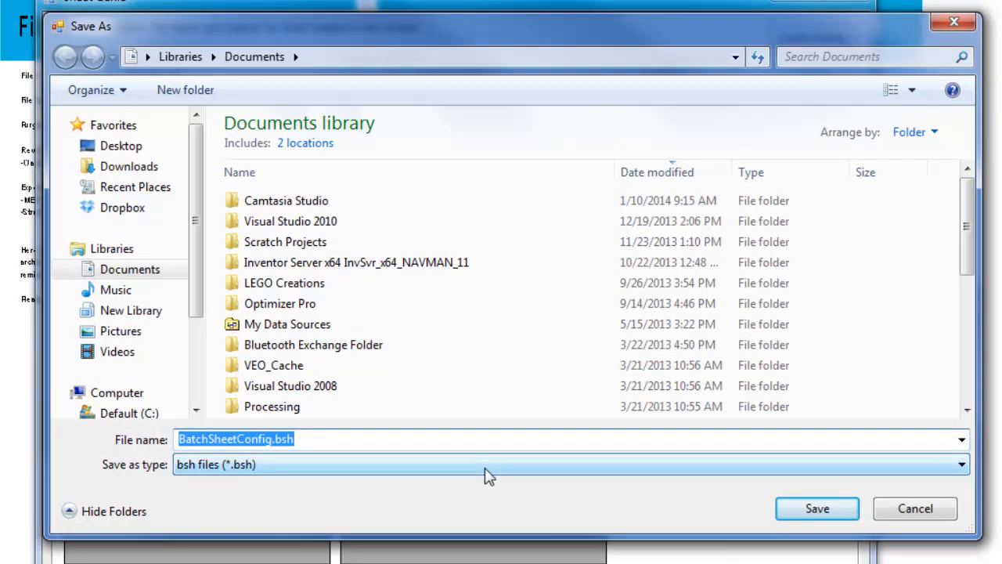
click(913, 513)
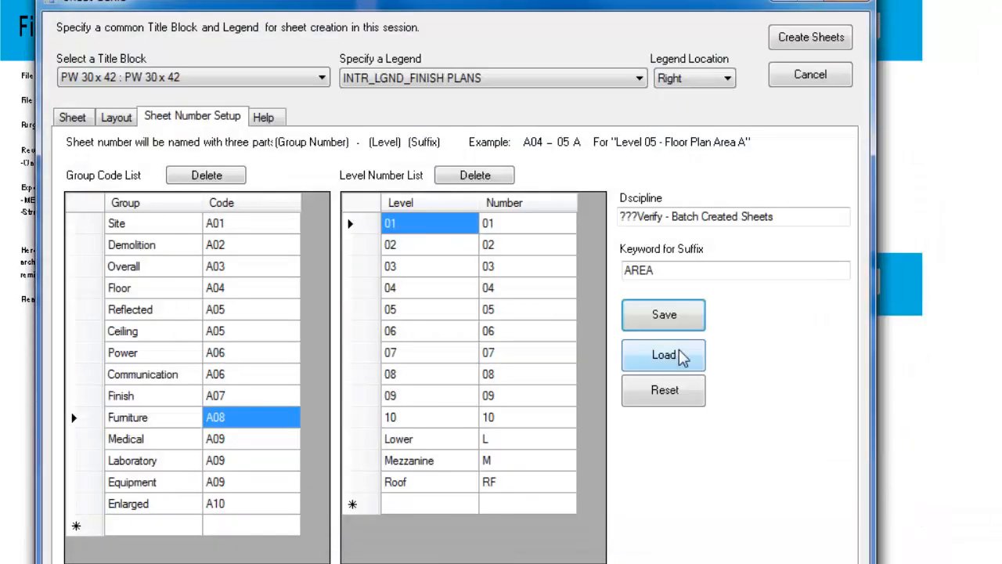
click(672, 353)
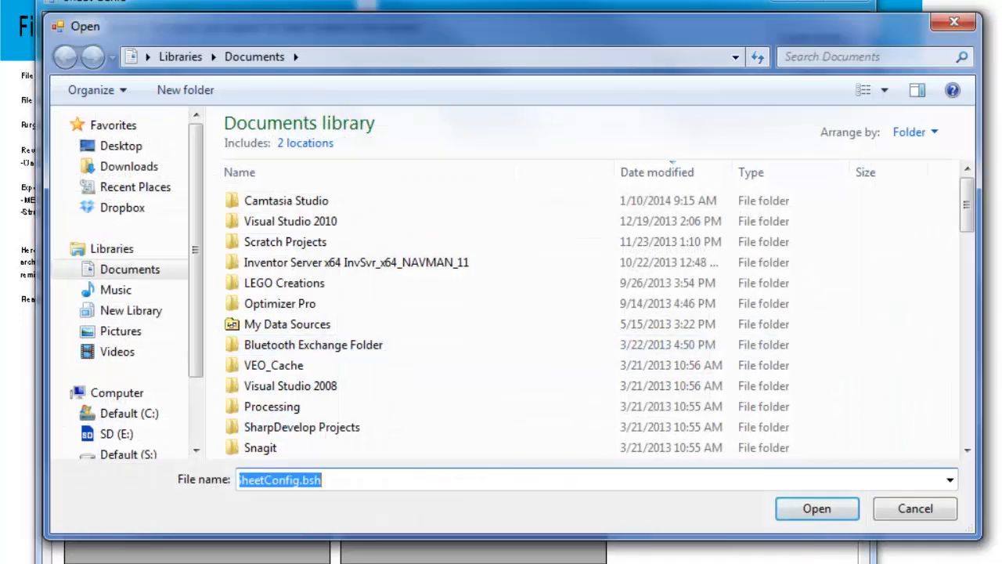
click(941, 510)
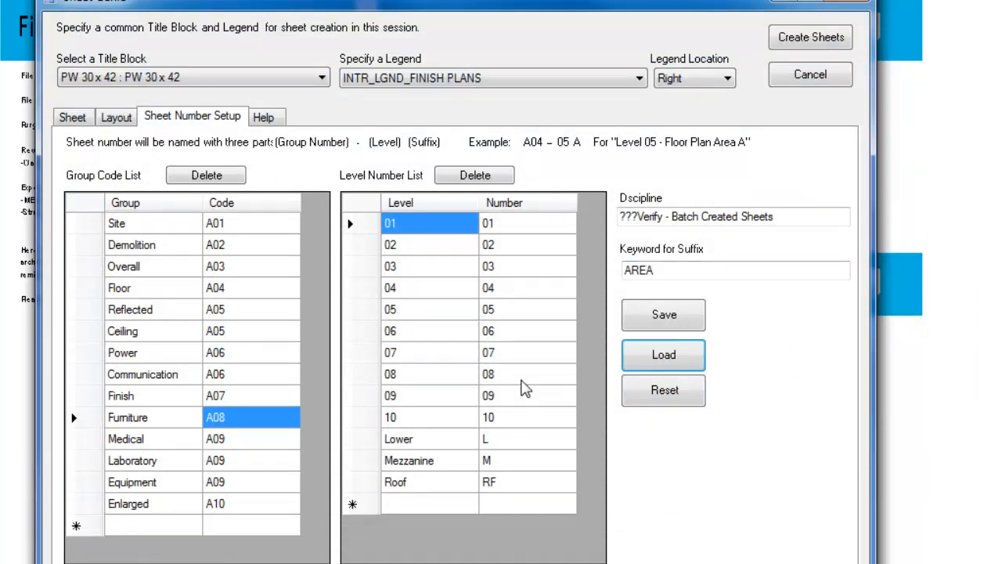
Review the sheet list, and check the title block location choices and margin in the layout settings
click(72, 118)
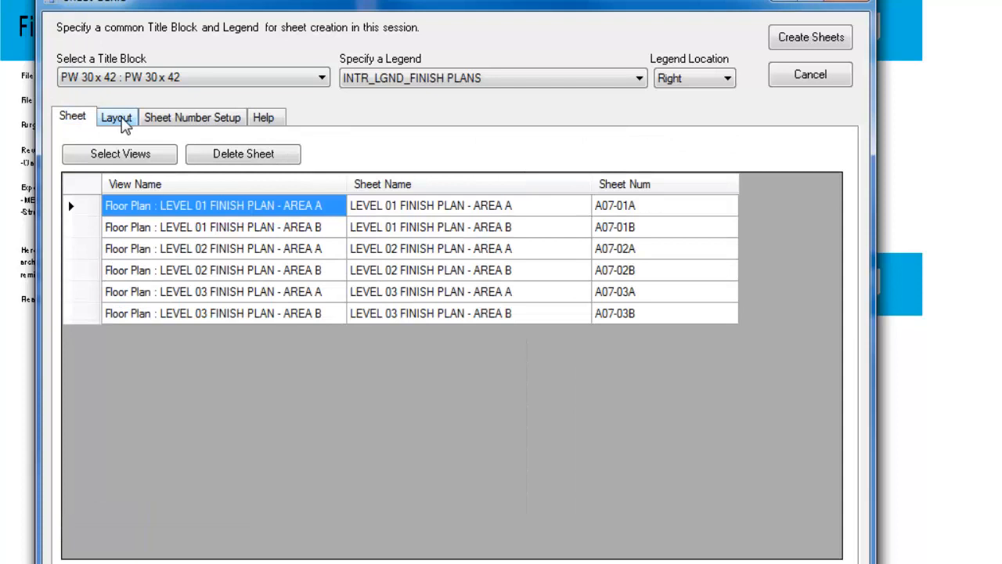
click(124, 121)
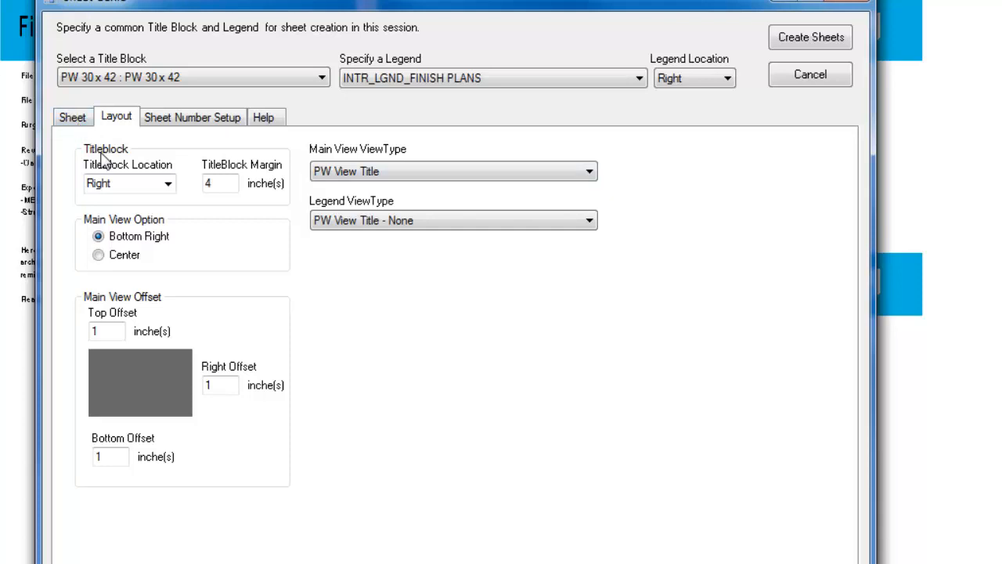
click(168, 190)
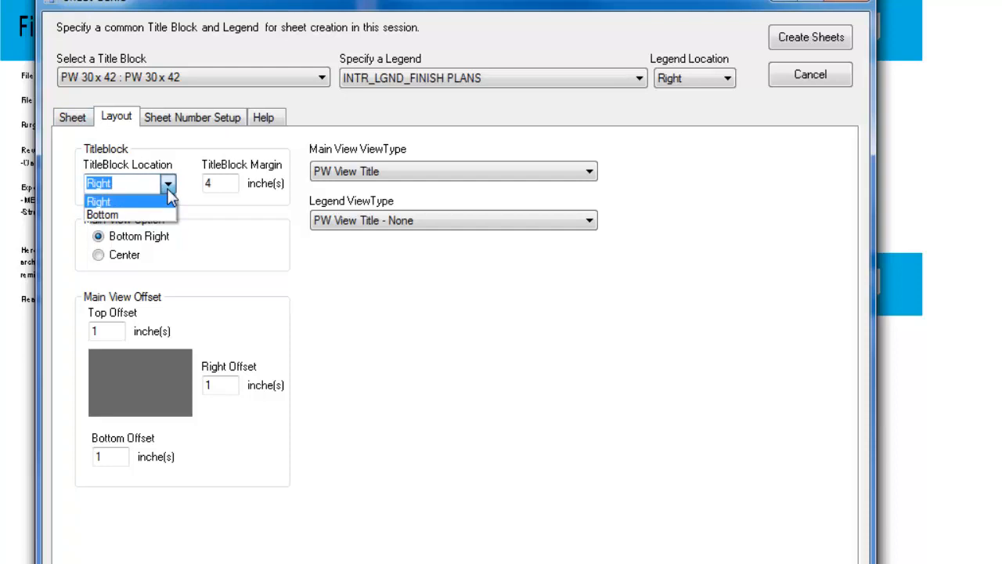
click(167, 188)
click(168, 188)
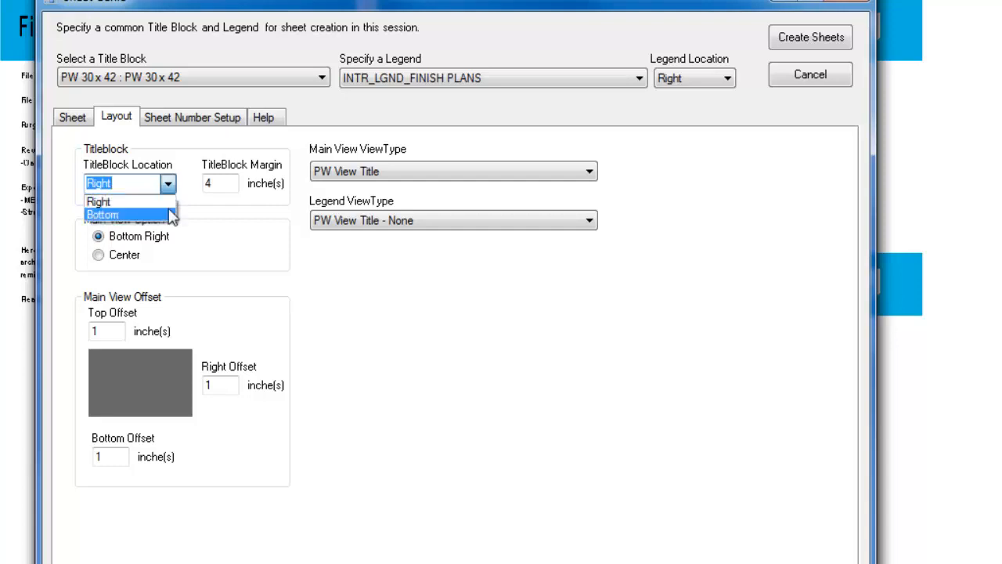
click(98, 201)
click(225, 183)
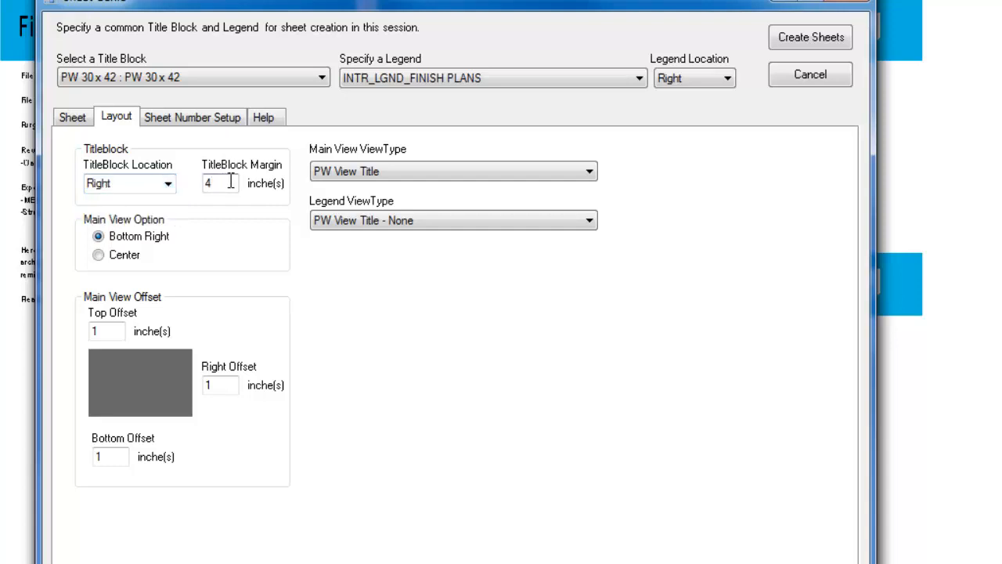
double_click(222, 184)
click(231, 181)
double_click(208, 184)
Examine the Center and Bottom Right main view options and the top, right and bottom offsets
click(101, 257)
click(108, 239)
click(116, 332)
click(224, 385)
click(122, 456)
click(228, 384)
click(118, 331)
Check the view title types available for the legend and the main view
click(439, 223)
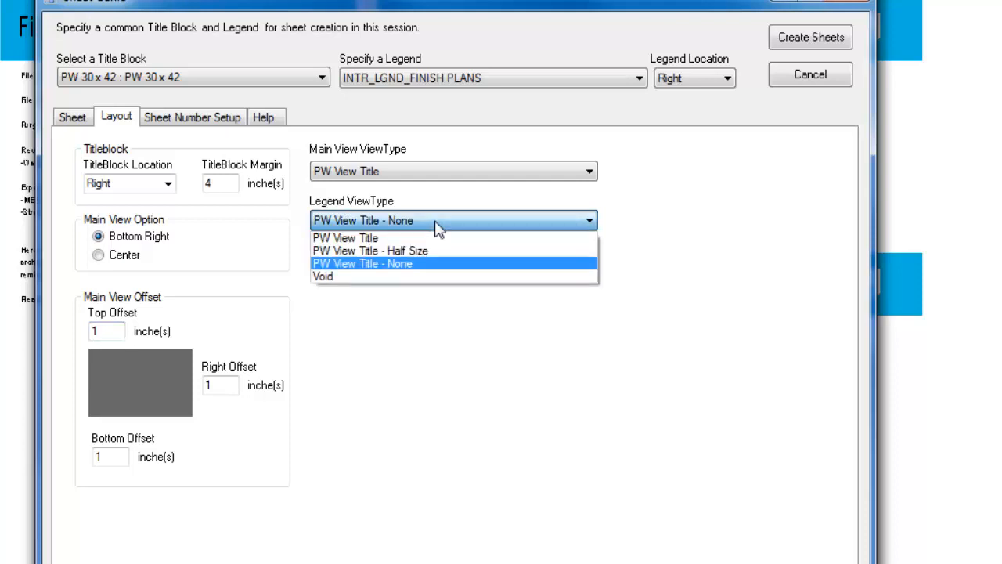
click(443, 168)
click(447, 171)
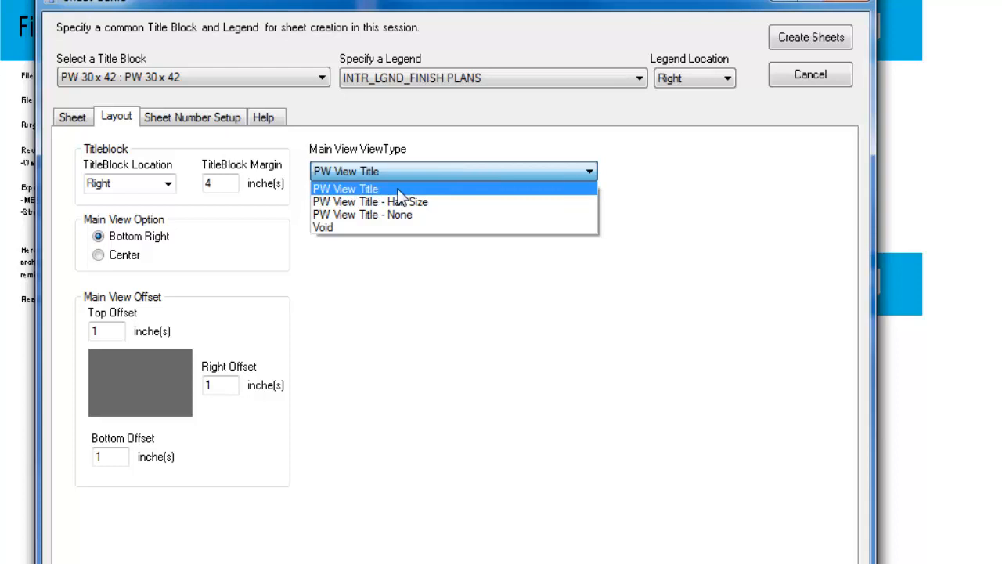
click(423, 169)
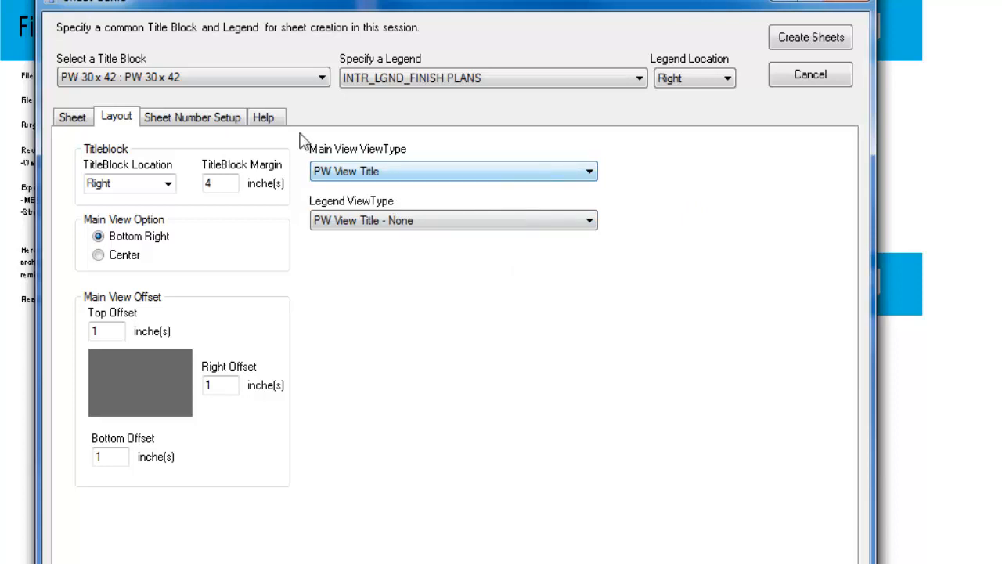
Create the six listed Area A and Area B finish plan sheets for levels 01, 02 and 03
click(73, 122)
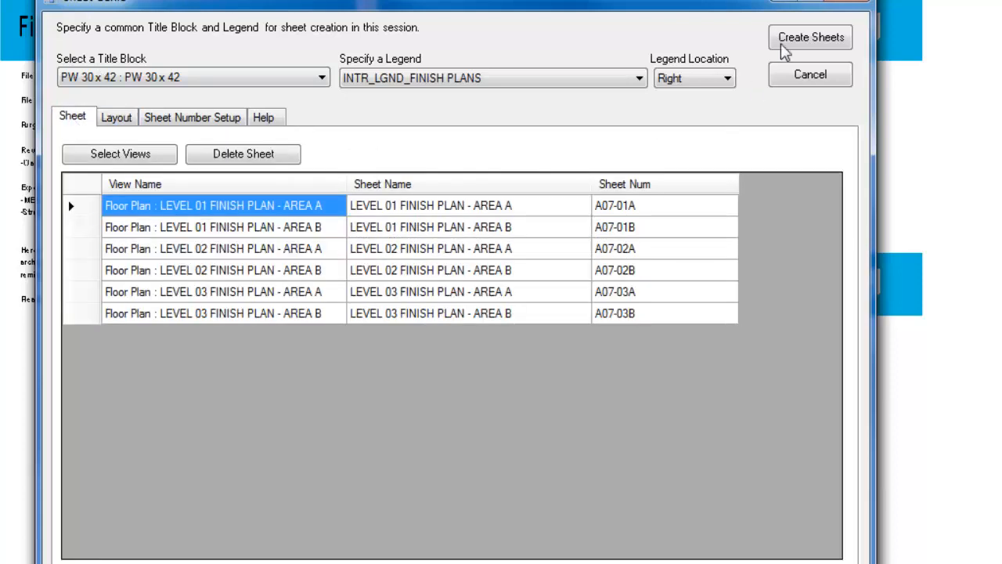
click(811, 39)
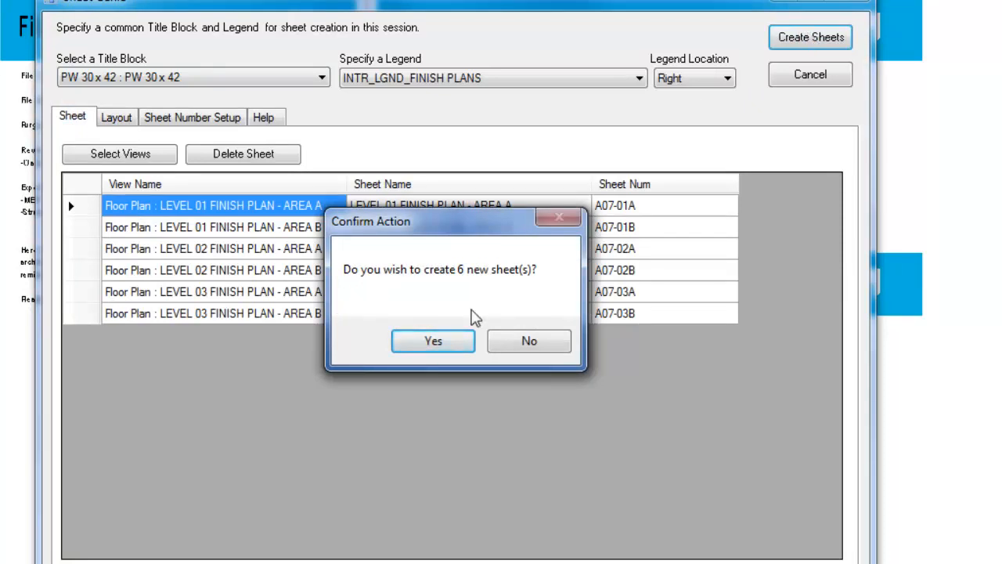
click(435, 344)
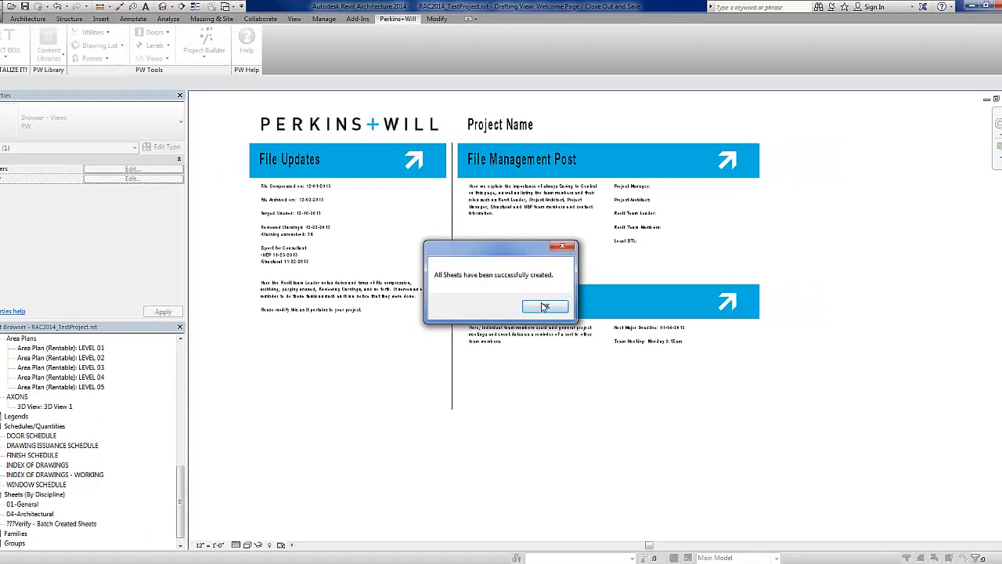
click(545, 306)
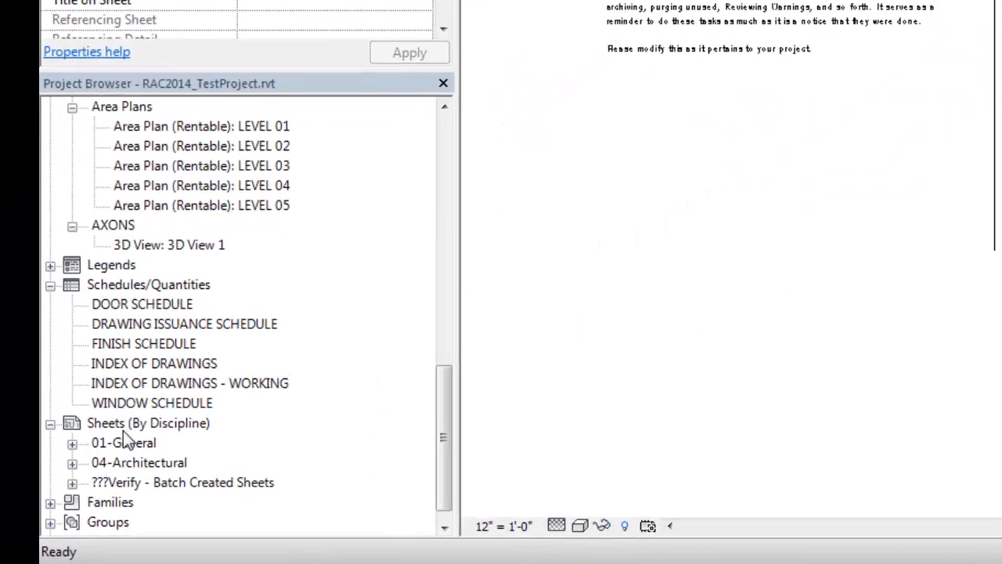
List the new sheets under ???Verify - Batch Created Sheets in the project's sheets by discipline
click(66, 467)
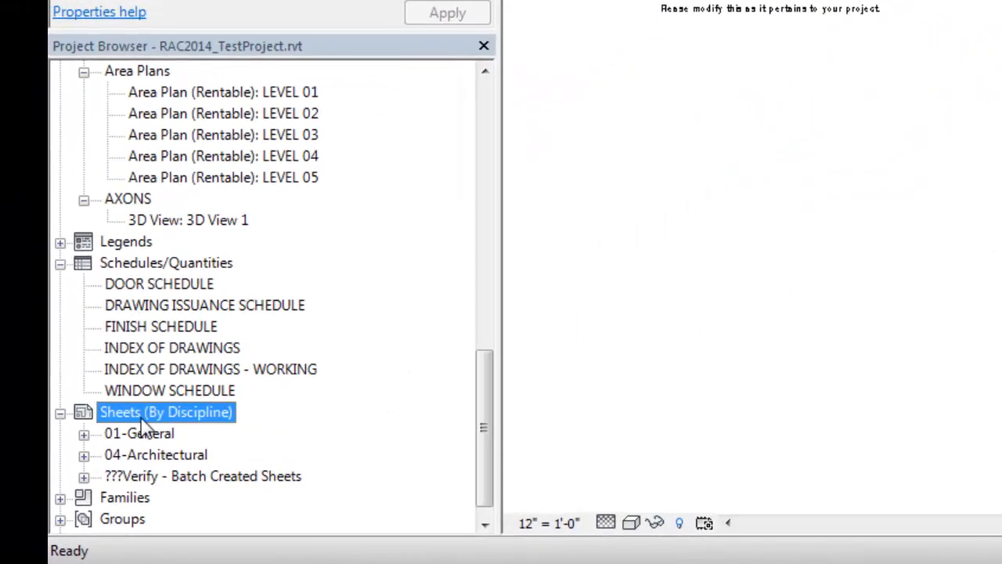
click(135, 478)
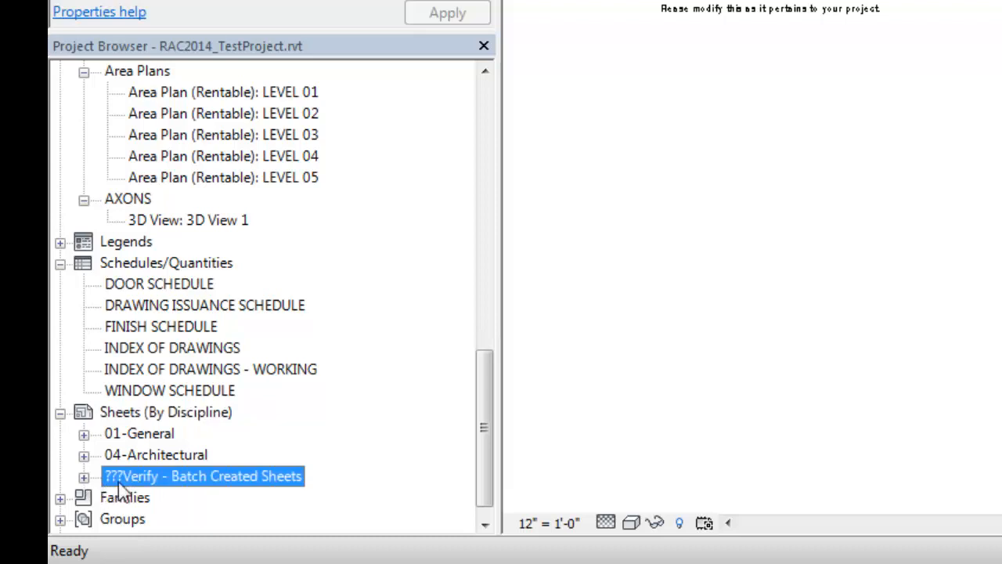
double_click(233, 484)
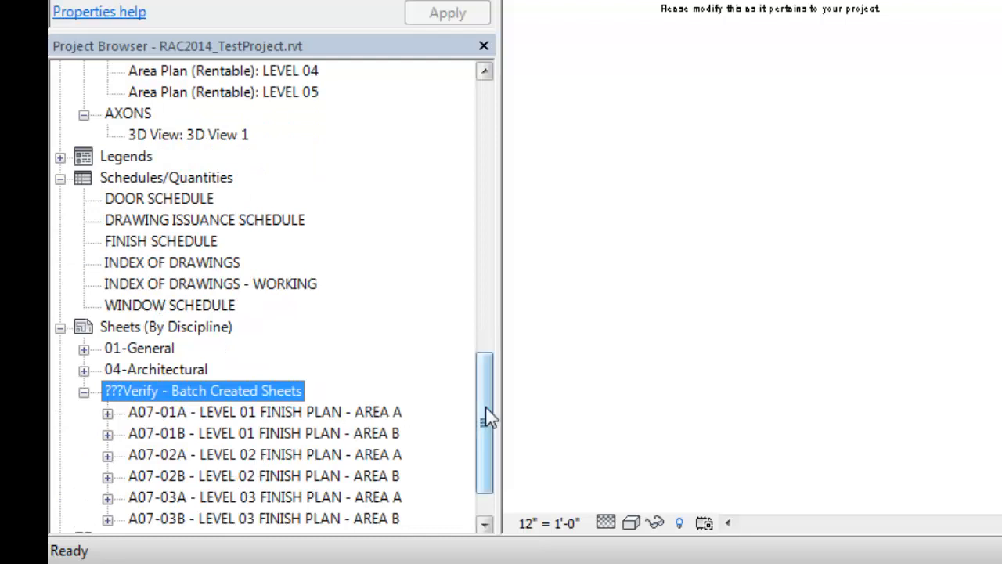
drag(487, 417, 496, 493)
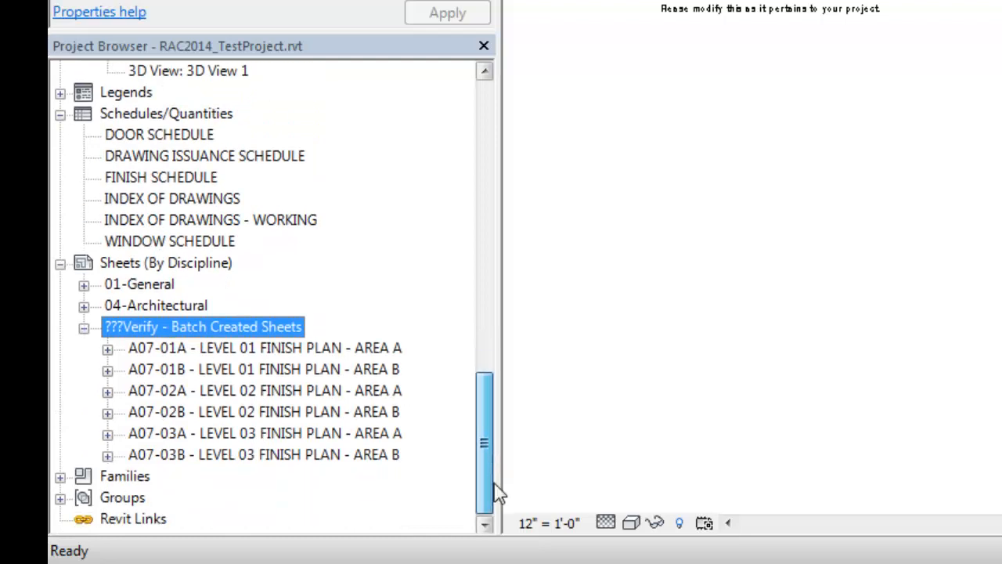
Open each batch-created sheet from A07-01A to A07-03B and check its plan view, legend and title block
double_click(284, 351)
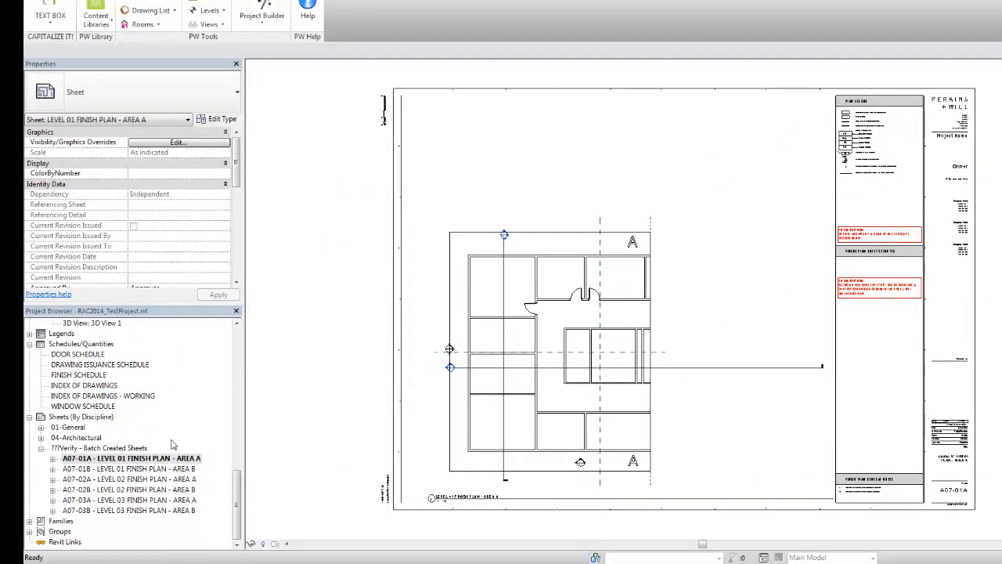
double_click(130, 470)
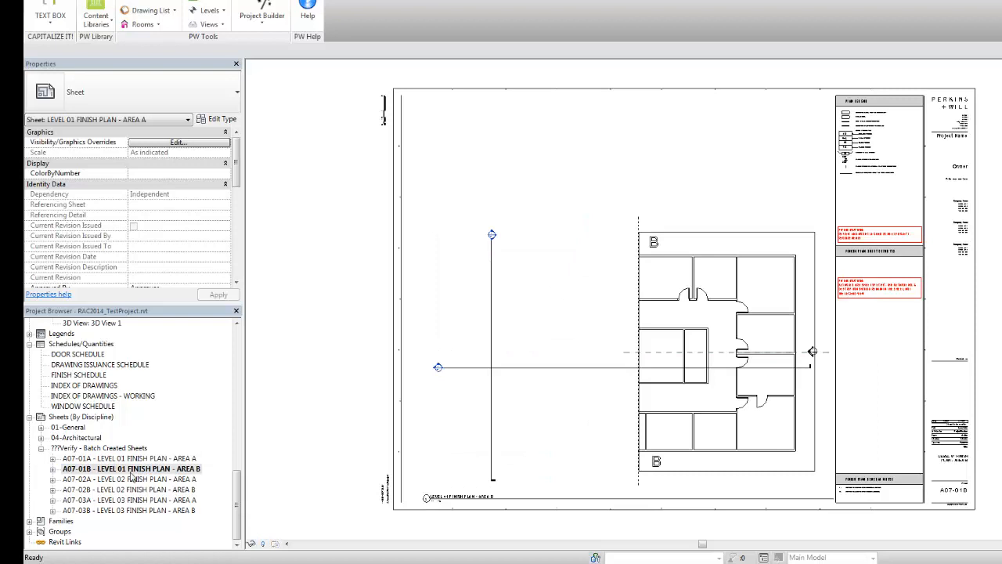
double_click(135, 479)
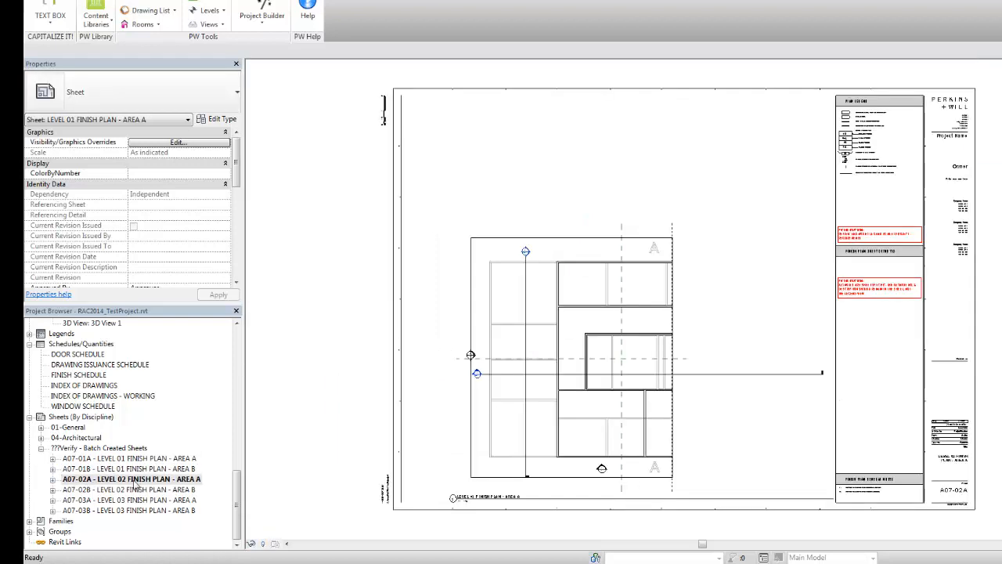
double_click(133, 488)
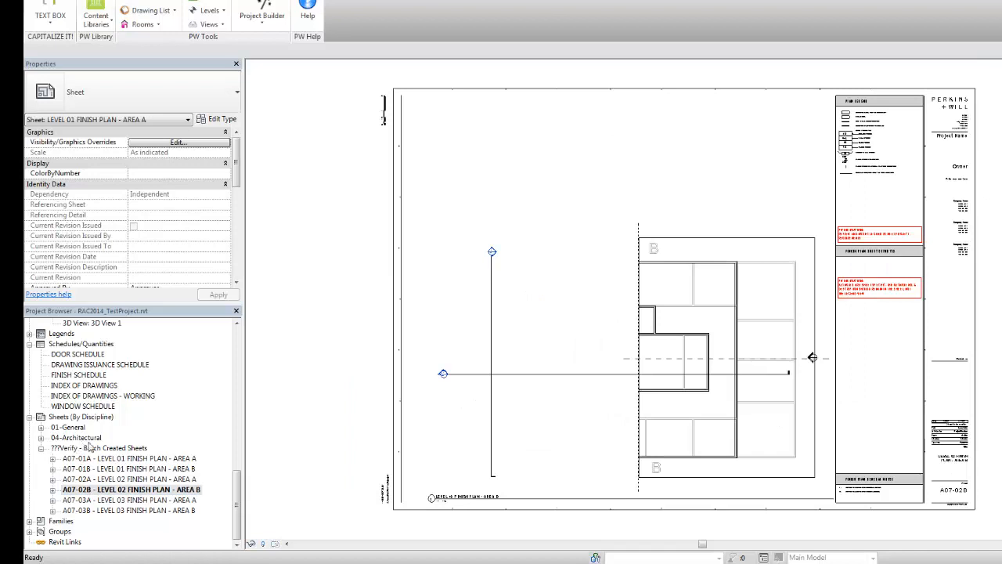
double_click(134, 500)
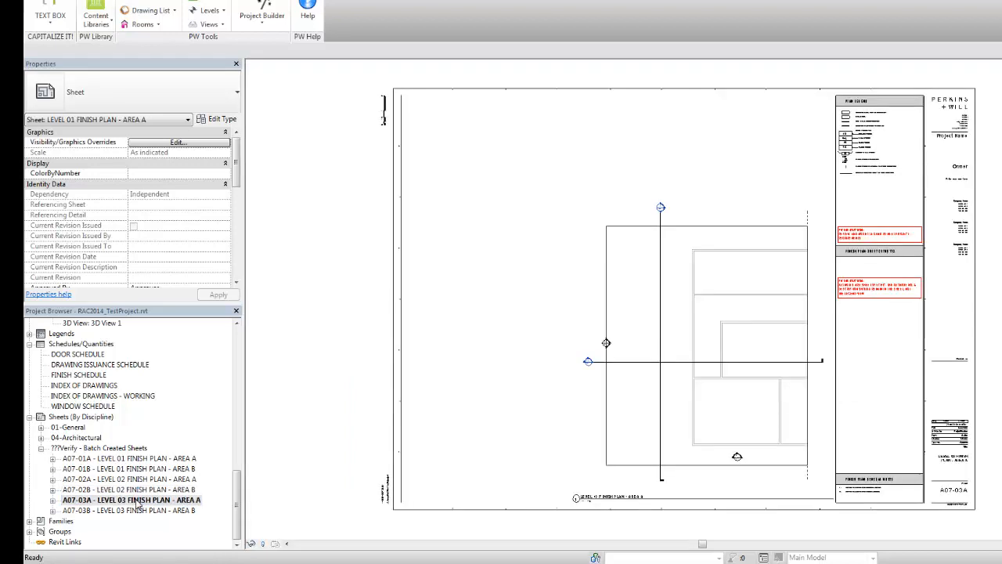
click(133, 509)
double_click(134, 510)
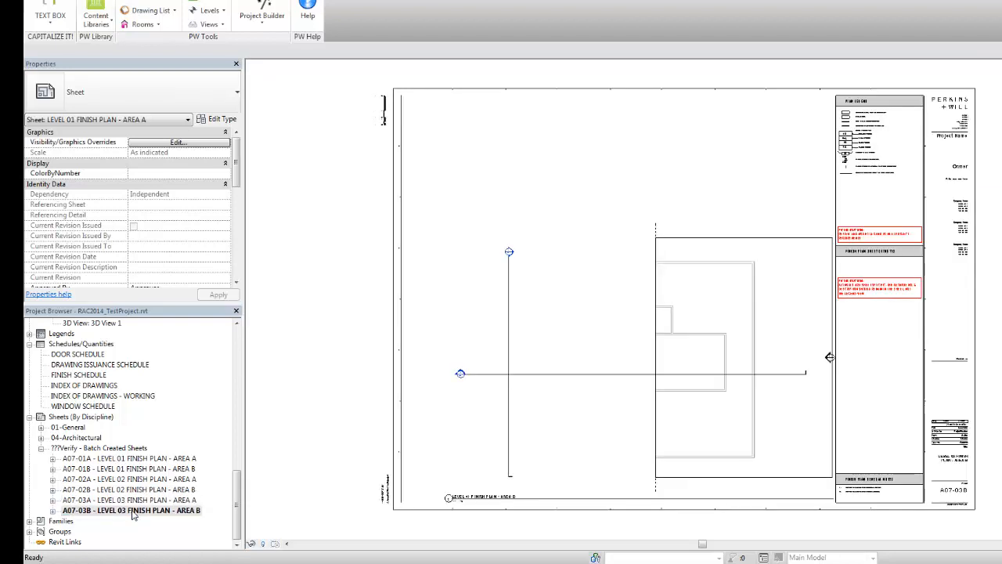